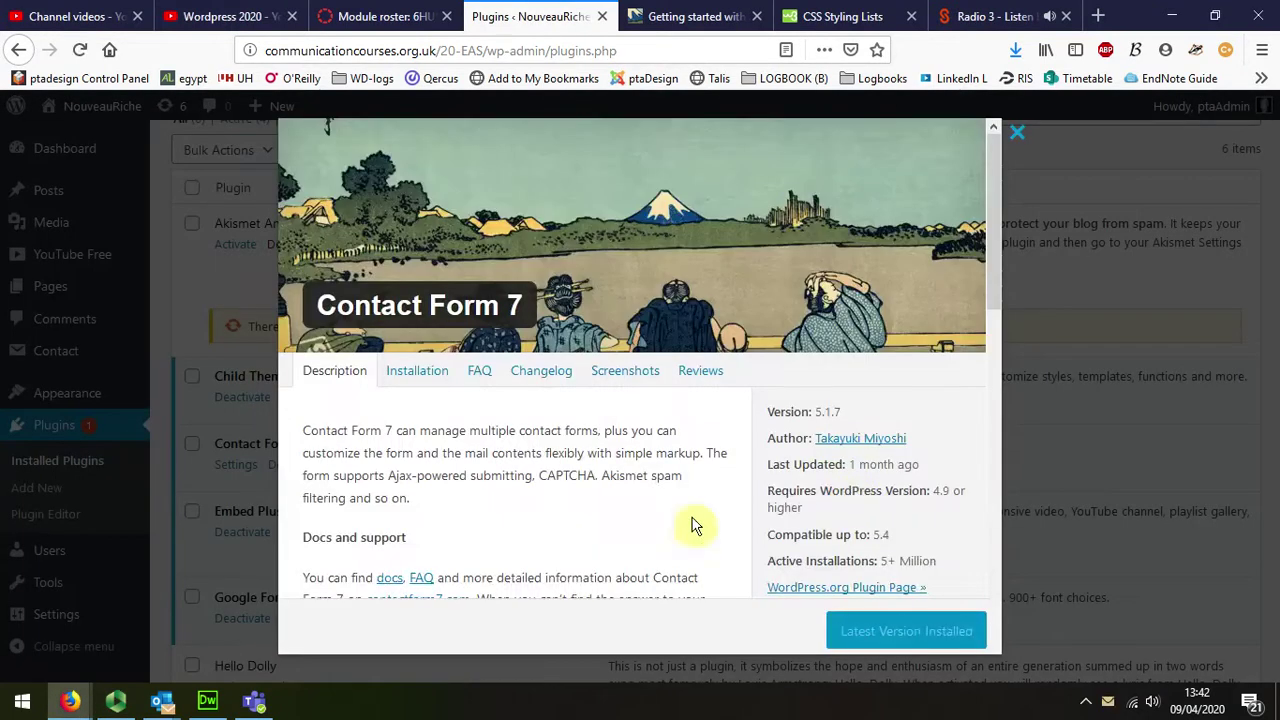
Step: Read through the Contact Form 7 plugin details and dismiss the Outlook mail notification
{"action": "scroll", "coordinate": [605, 515], "scroll_direction": "down", "scroll_amount": 4}
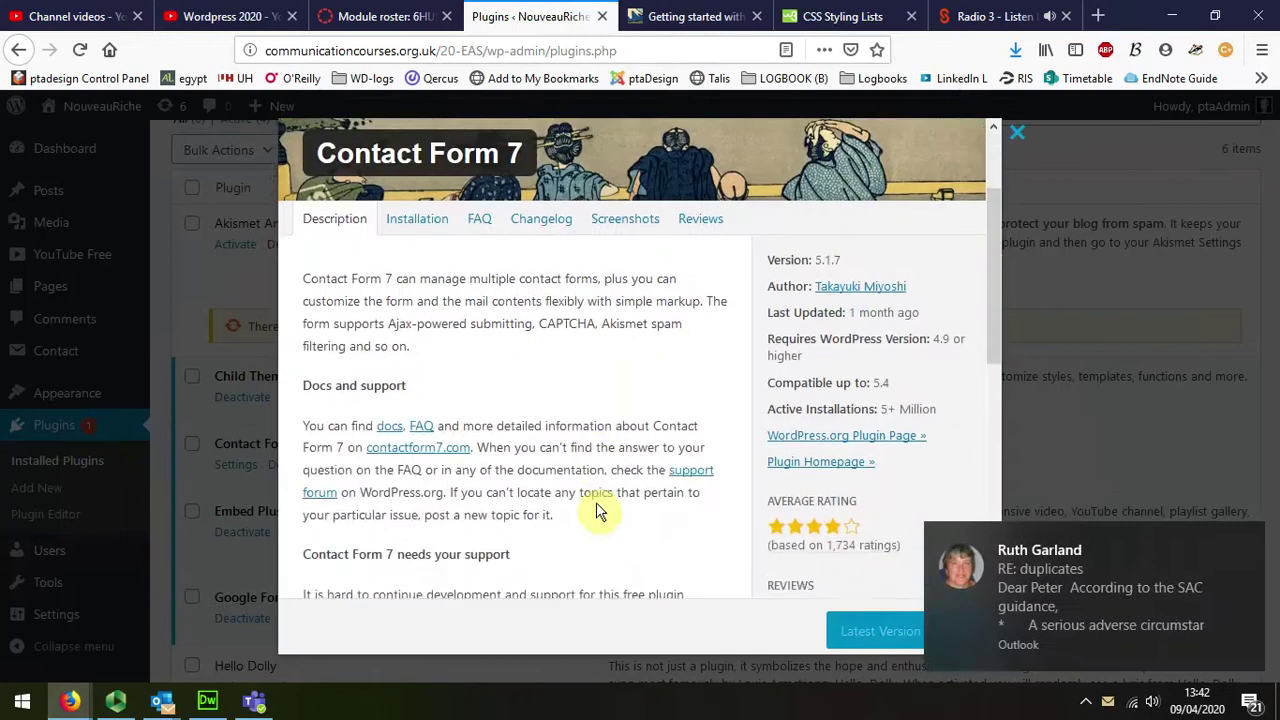
{"action": "scroll", "coordinate": [600, 510], "scroll_direction": "down", "scroll_amount": 2}
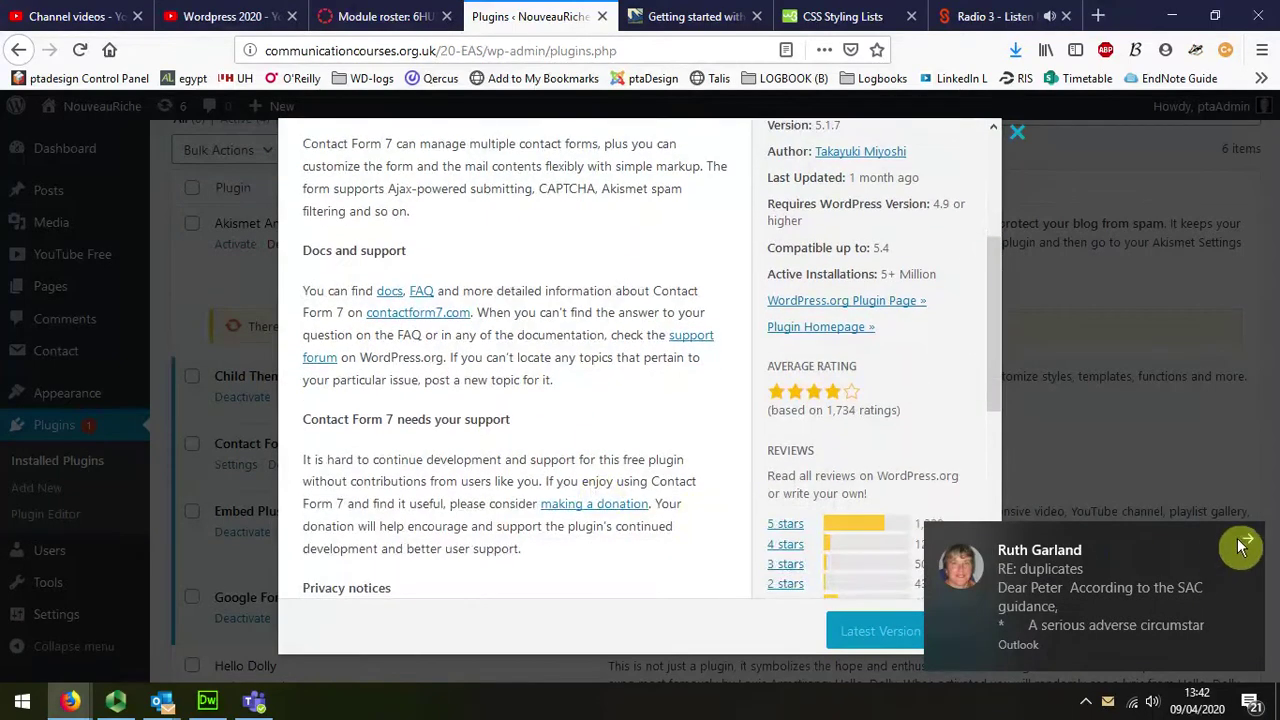
{"action": "left_click", "coordinate": [1243, 545]}
{"action": "scroll", "coordinate": [615, 400], "scroll_direction": "down", "scroll_amount": 3}
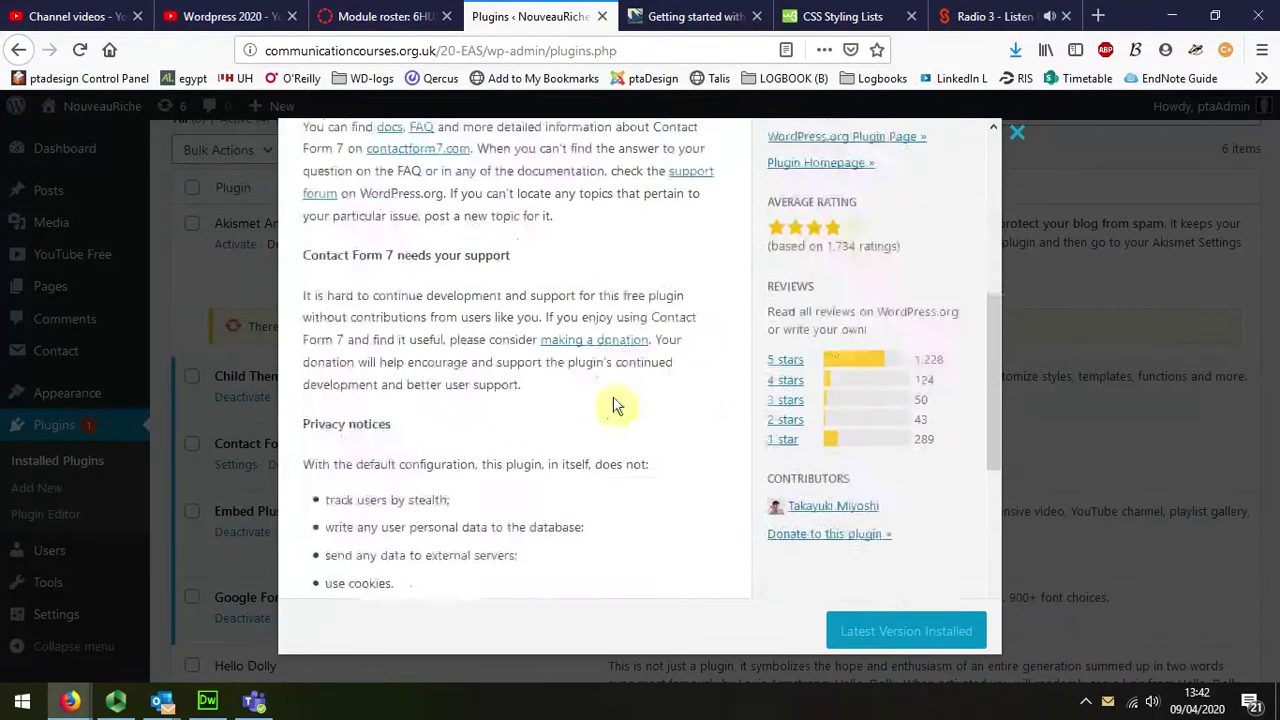
{"action": "scroll", "coordinate": [609, 409], "scroll_direction": "down", "scroll_amount": 3}
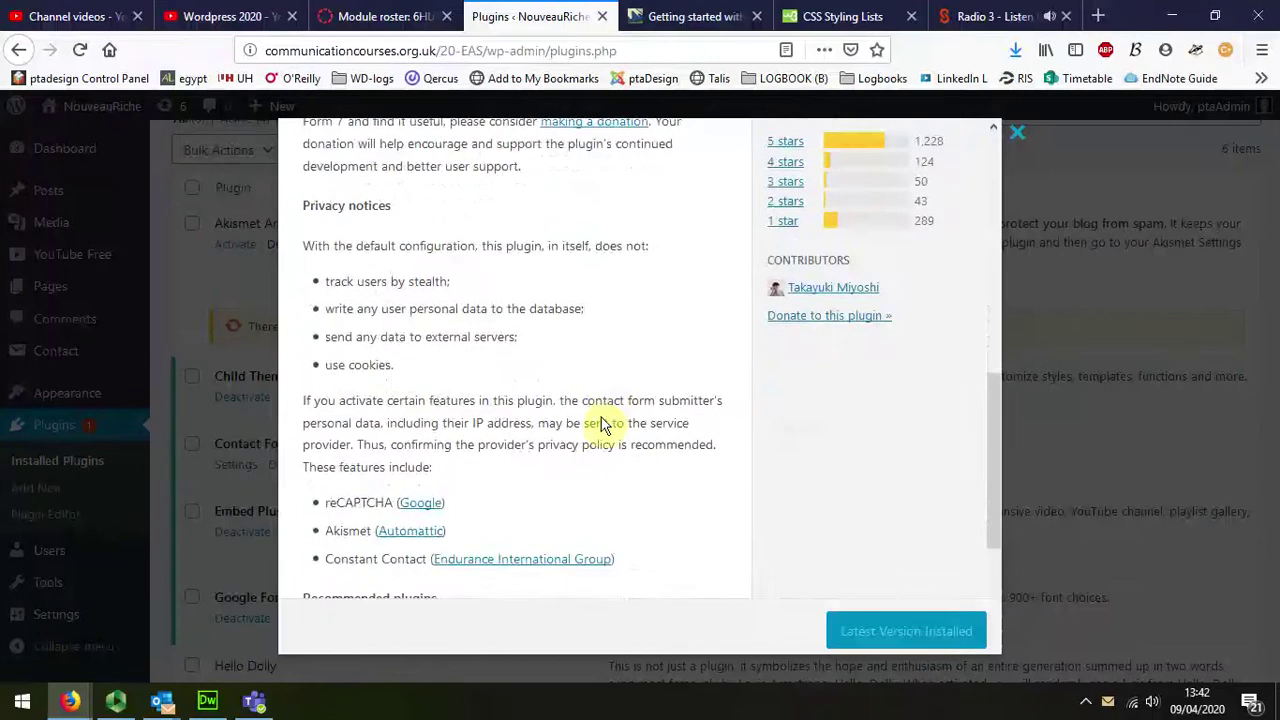
{"action": "scroll", "coordinate": [600, 425], "scroll_direction": "up", "scroll_amount": 8}
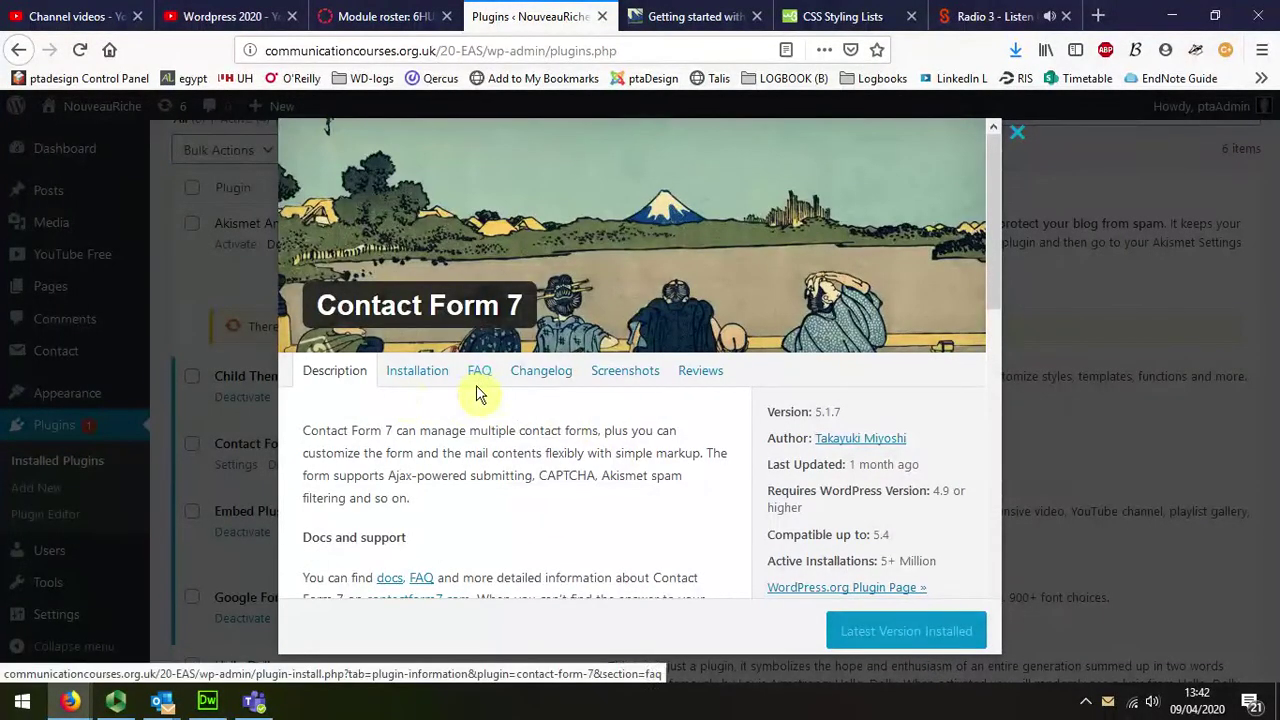
Step: Close the plugin details and open Contact form 1 for editing from Contact Form 7's settings
{"action": "left_click", "coordinate": [1017, 131]}
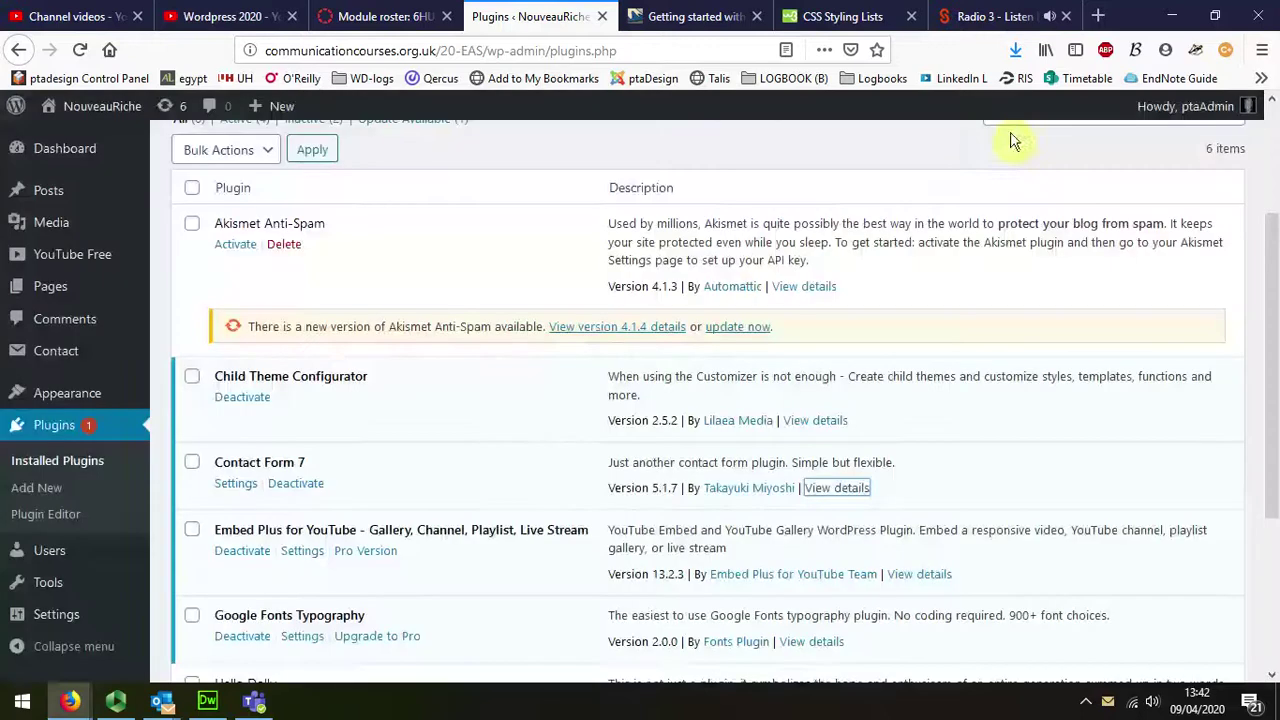
{"action": "left_click", "coordinate": [238, 487]}
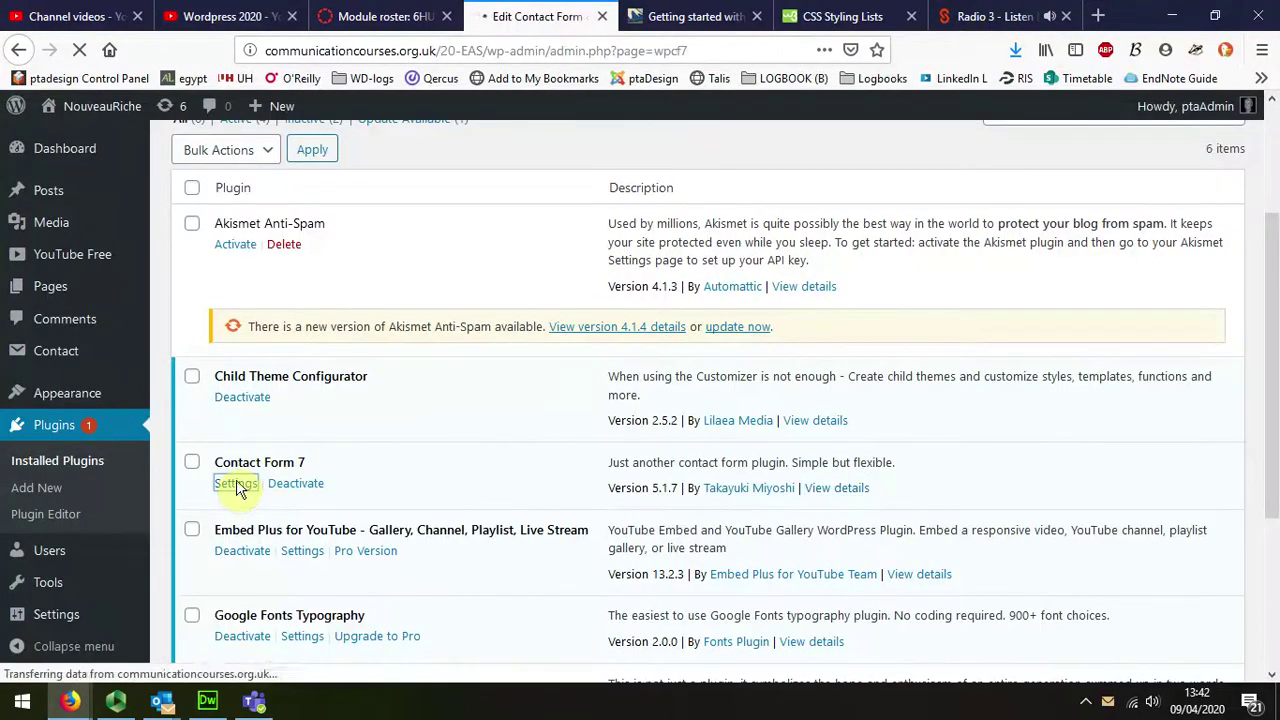
{"action": "scroll", "coordinate": [282, 465], "scroll_direction": "down", "scroll_amount": 2}
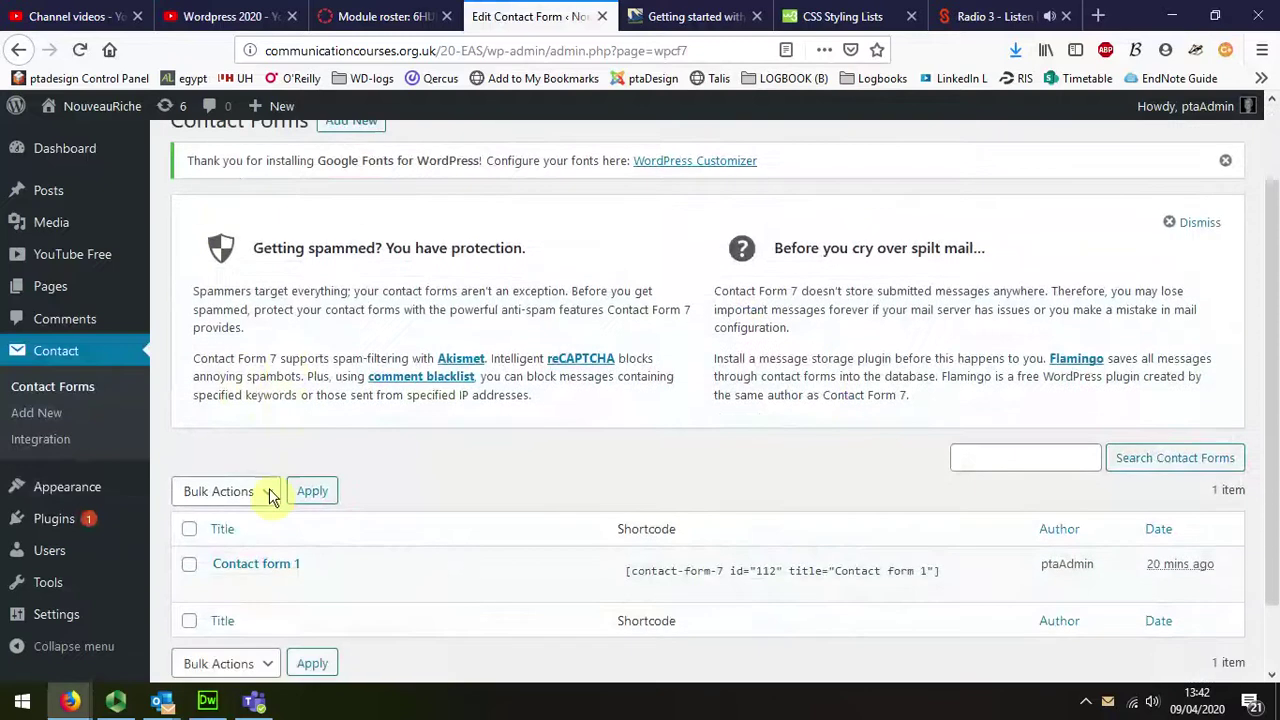
{"action": "mouse_move", "coordinate": [229, 588]}
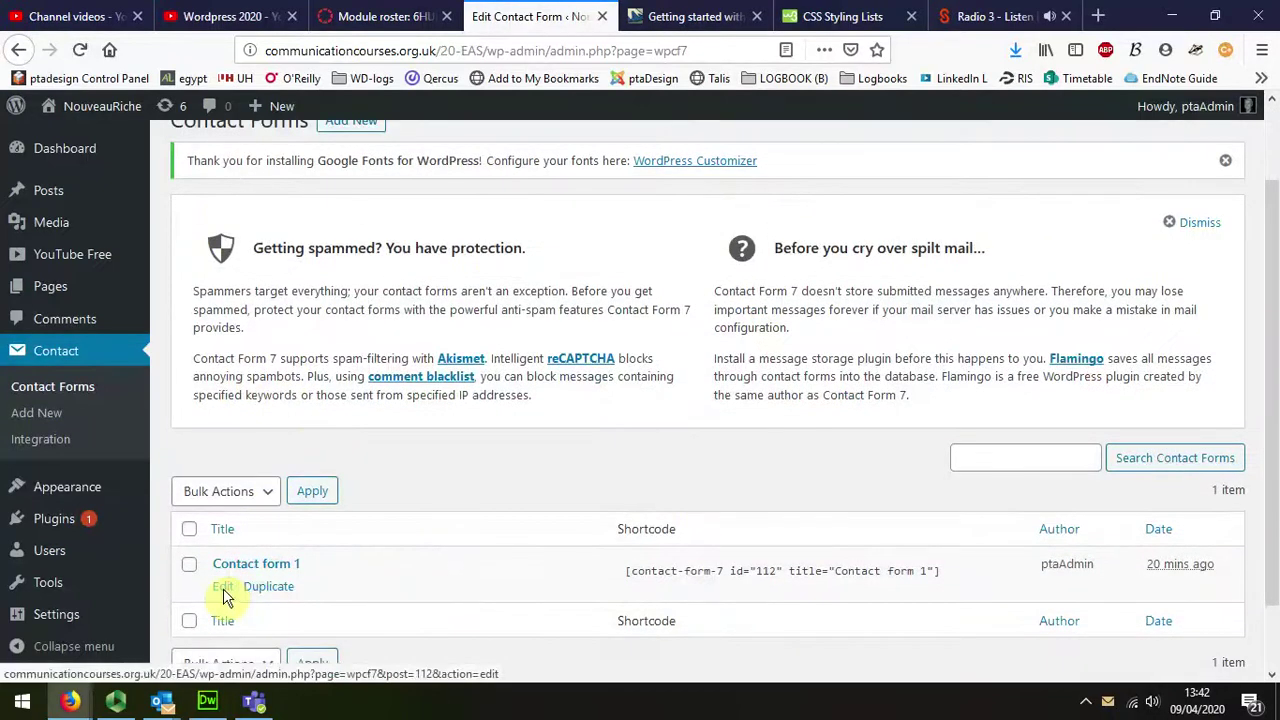
{"action": "left_click", "coordinate": [224, 592]}
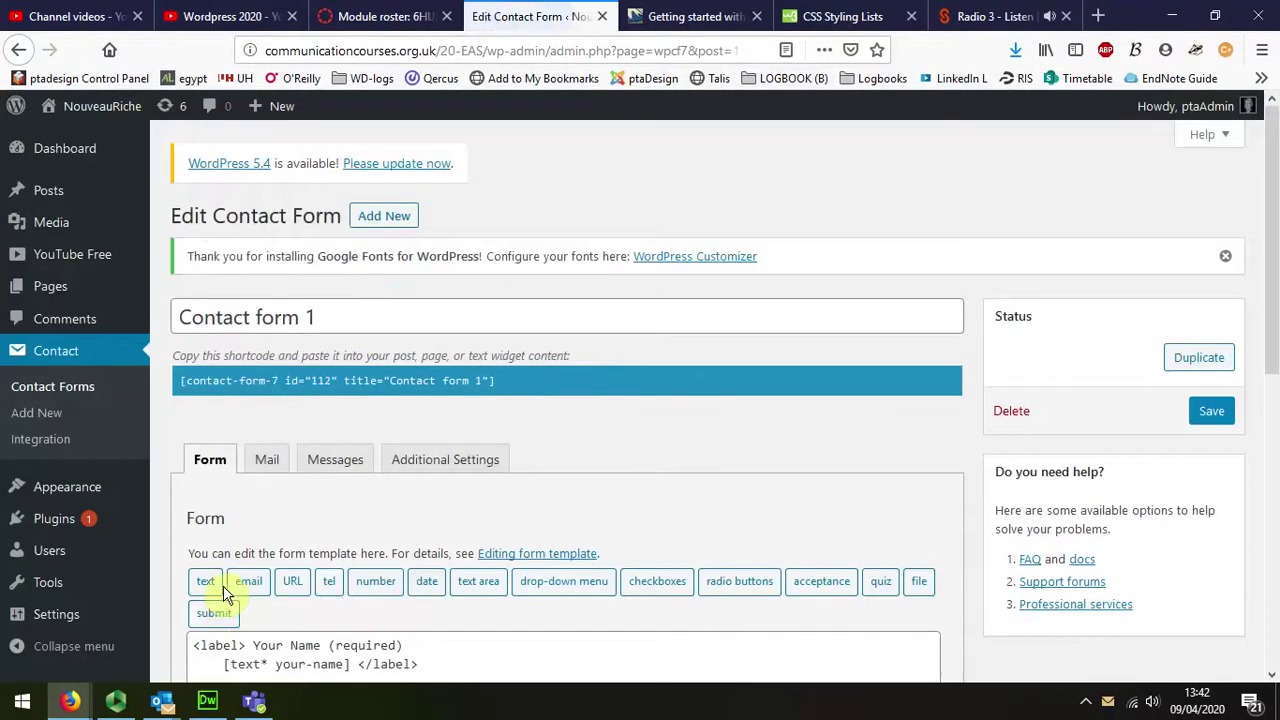
{"action": "scroll", "coordinate": [430, 458], "scroll_direction": "down", "scroll_amount": 4}
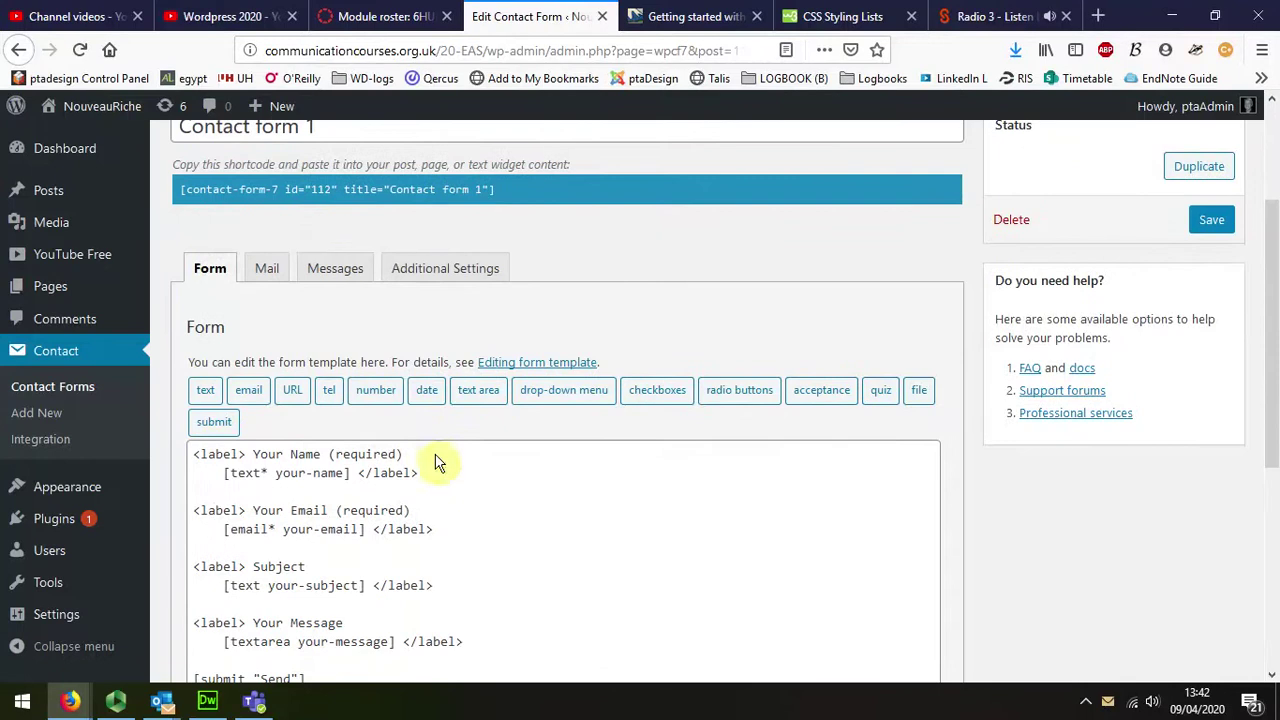
Step: Check Contact form 1's mail recipient address, then bring up its Messages texts
{"action": "left_click", "coordinate": [265, 268]}
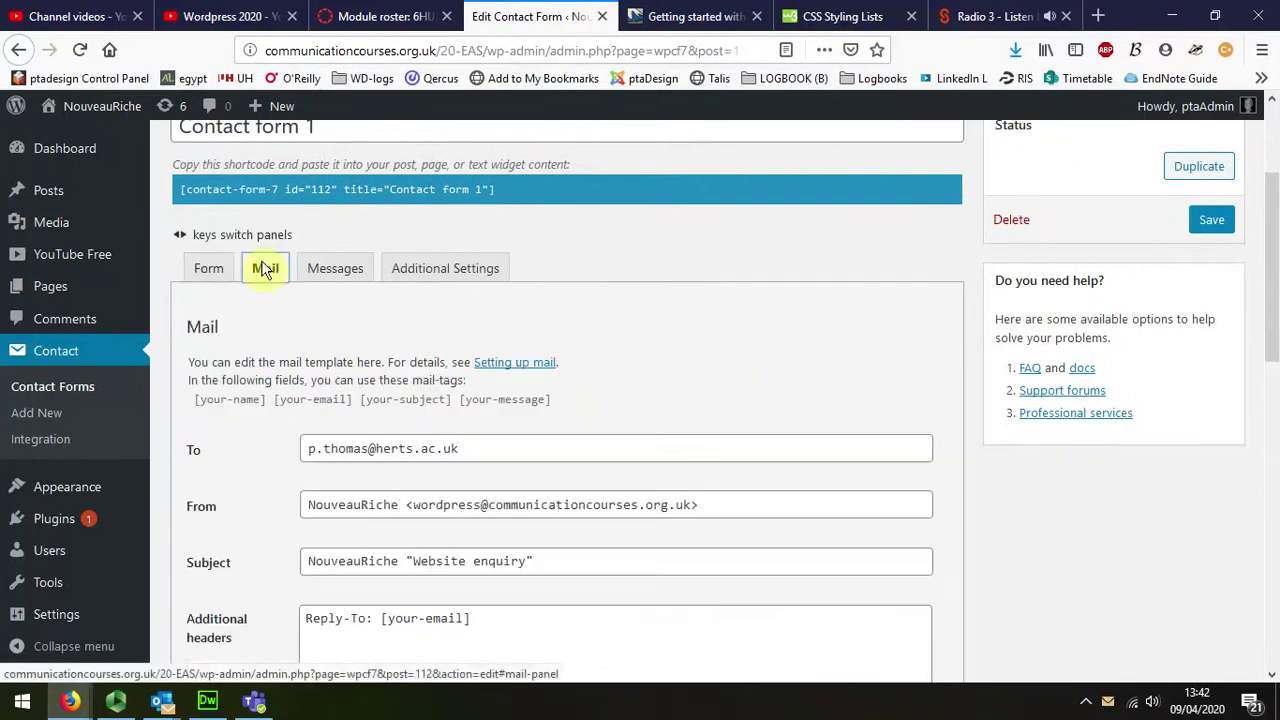
{"action": "left_click", "coordinate": [310, 452]}
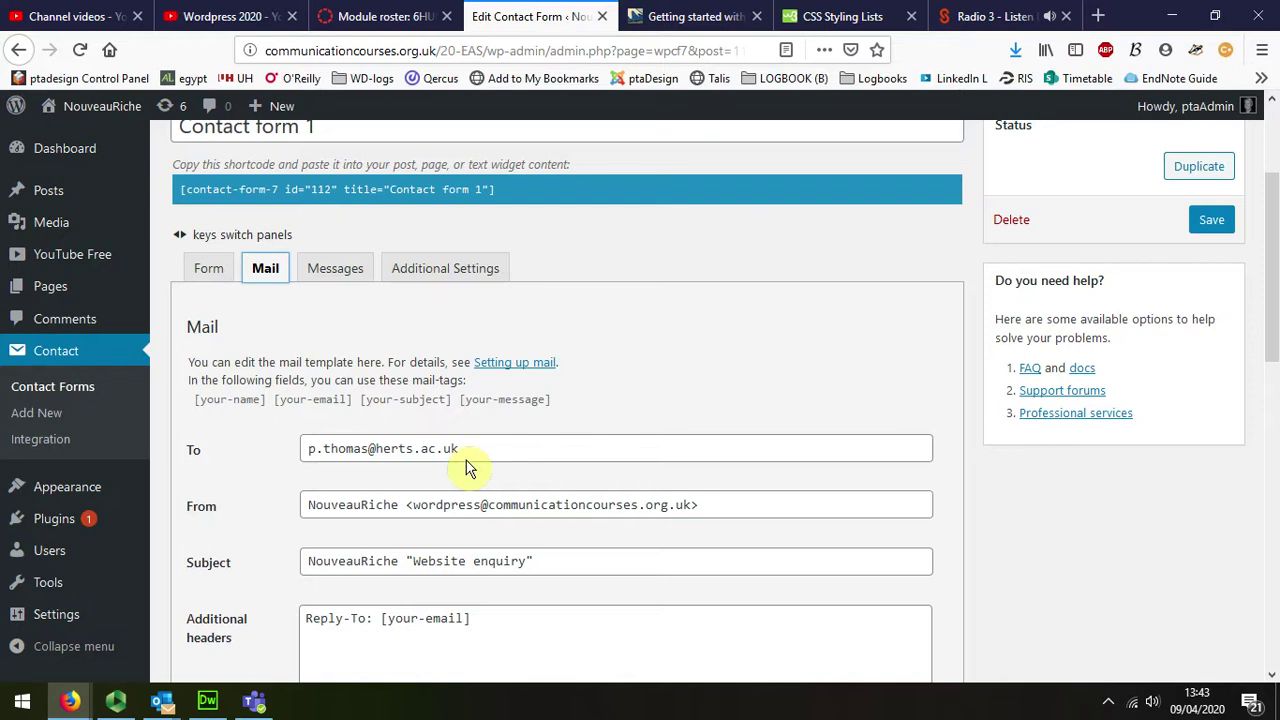
{"action": "left_click", "coordinate": [340, 268]}
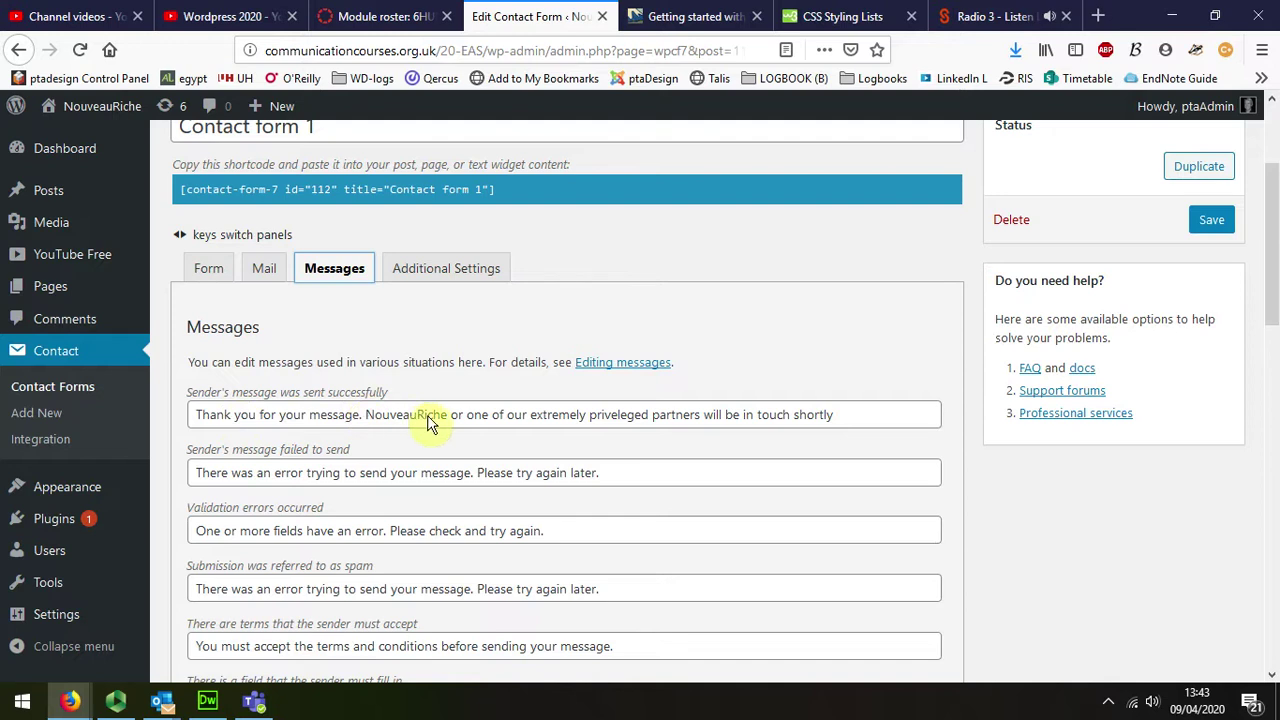
Step: Cut the sent-successfully message back to just 'Thank you for your message.'
{"action": "left_click", "coordinate": [843, 420]}
{"action": "left_click_drag", "start_coordinate": [843, 420], "coordinate": [369, 422]}
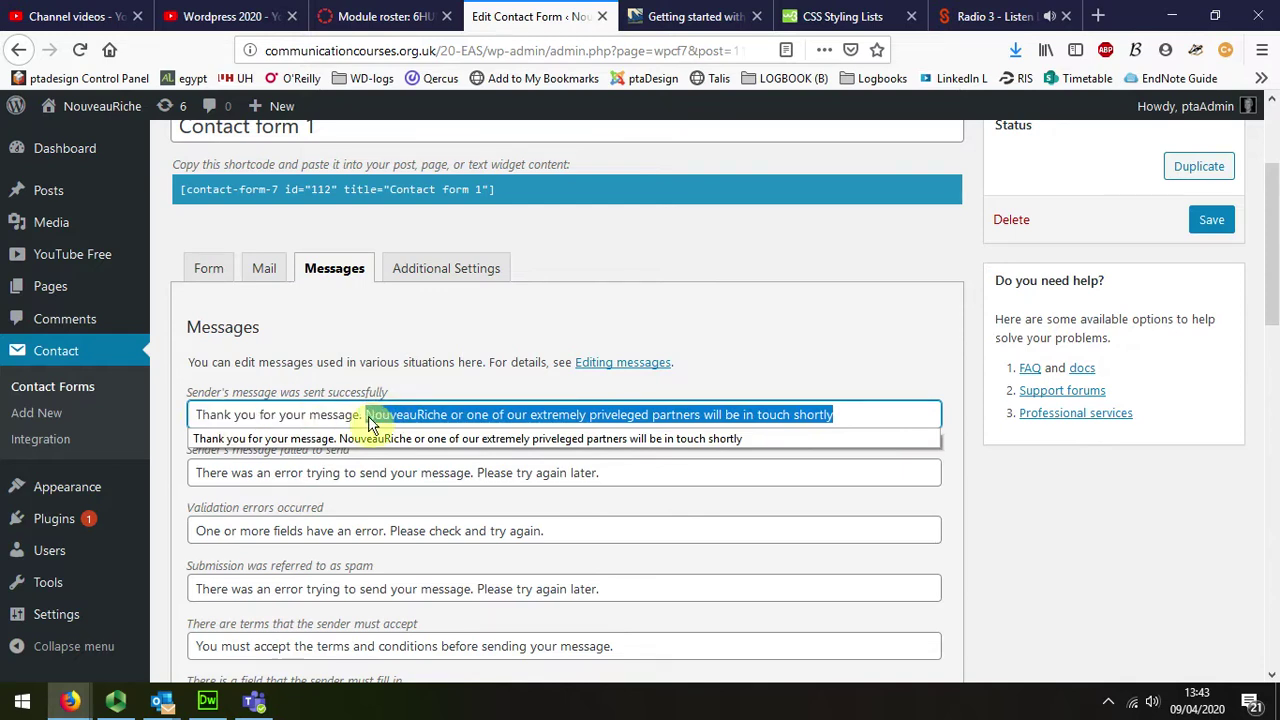
{"action": "key", "text": "BackSpace"}
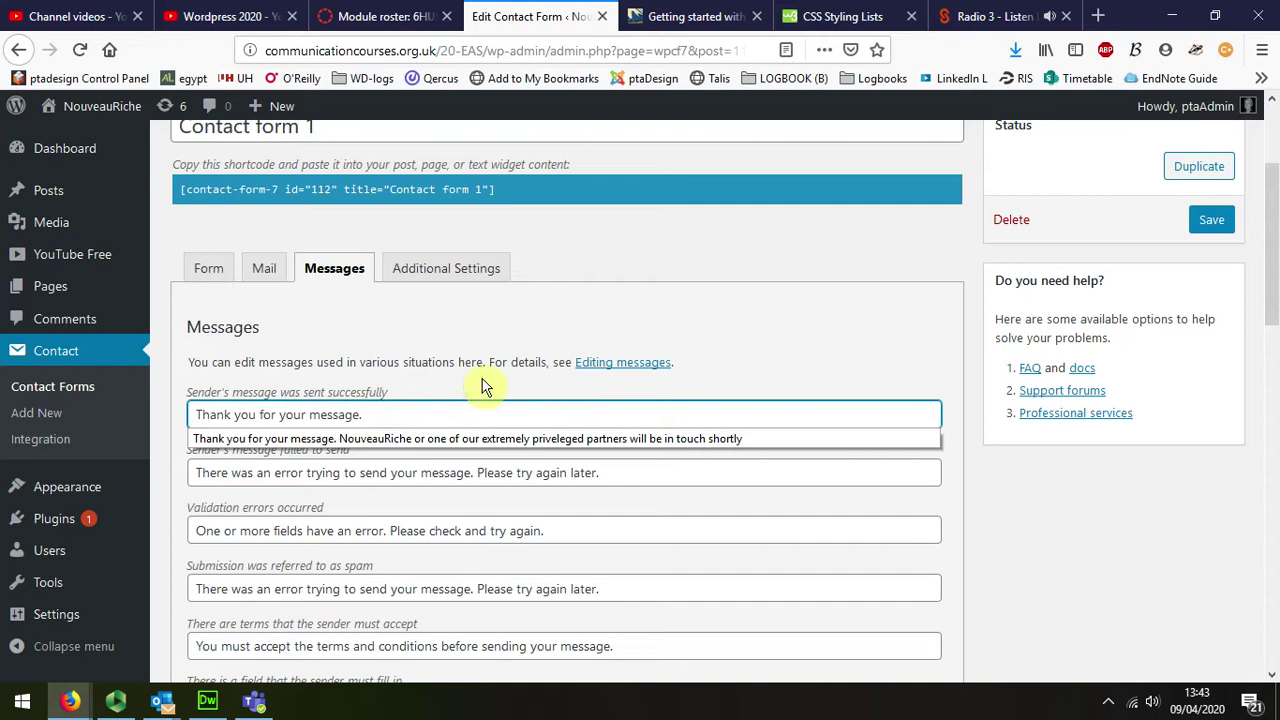
{"action": "left_click", "coordinate": [483, 384]}
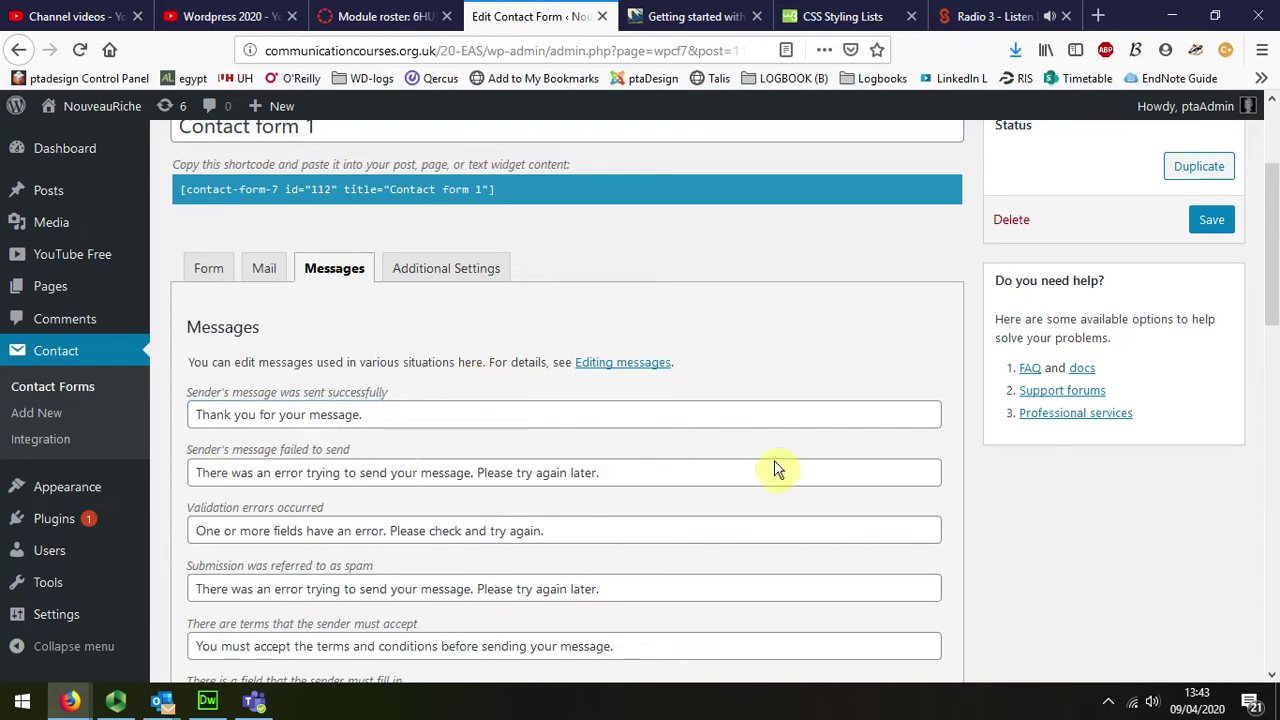
{"action": "scroll", "coordinate": [778, 470], "scroll_direction": "down", "scroll_amount": 1}
{"action": "scroll", "coordinate": [778, 470], "scroll_direction": "down", "scroll_amount": 3}
{"action": "scroll", "coordinate": [778, 470], "scroll_direction": "down", "scroll_amount": 4}
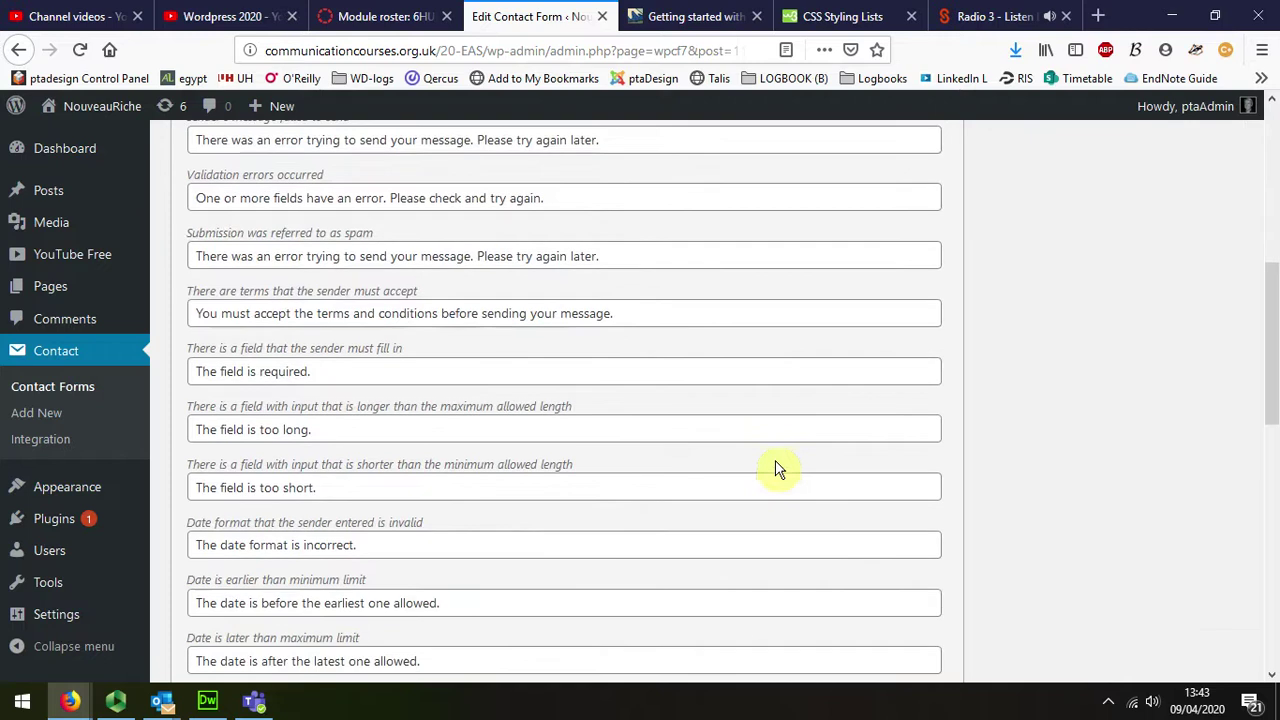
{"action": "scroll", "coordinate": [778, 470], "scroll_direction": "down", "scroll_amount": 4}
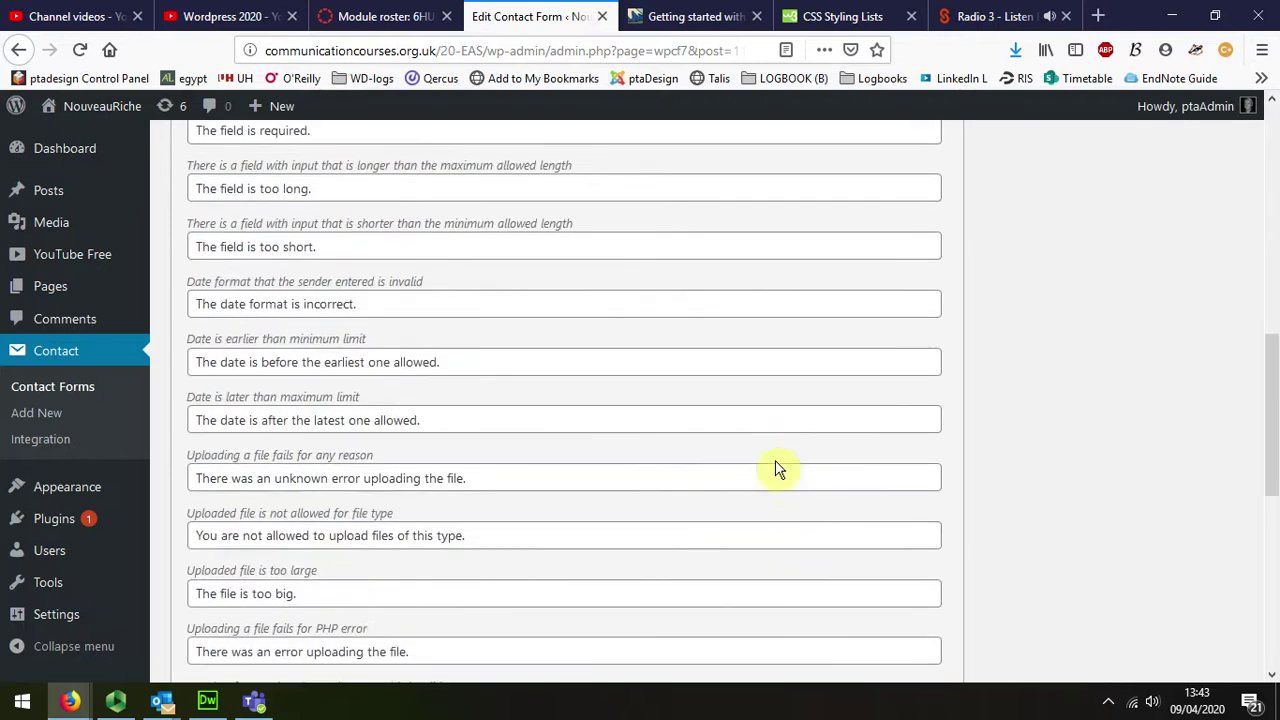
{"action": "scroll", "coordinate": [778, 470], "scroll_direction": "up", "scroll_amount": 10}
{"action": "scroll", "coordinate": [776, 464], "scroll_direction": "up", "scroll_amount": 3}
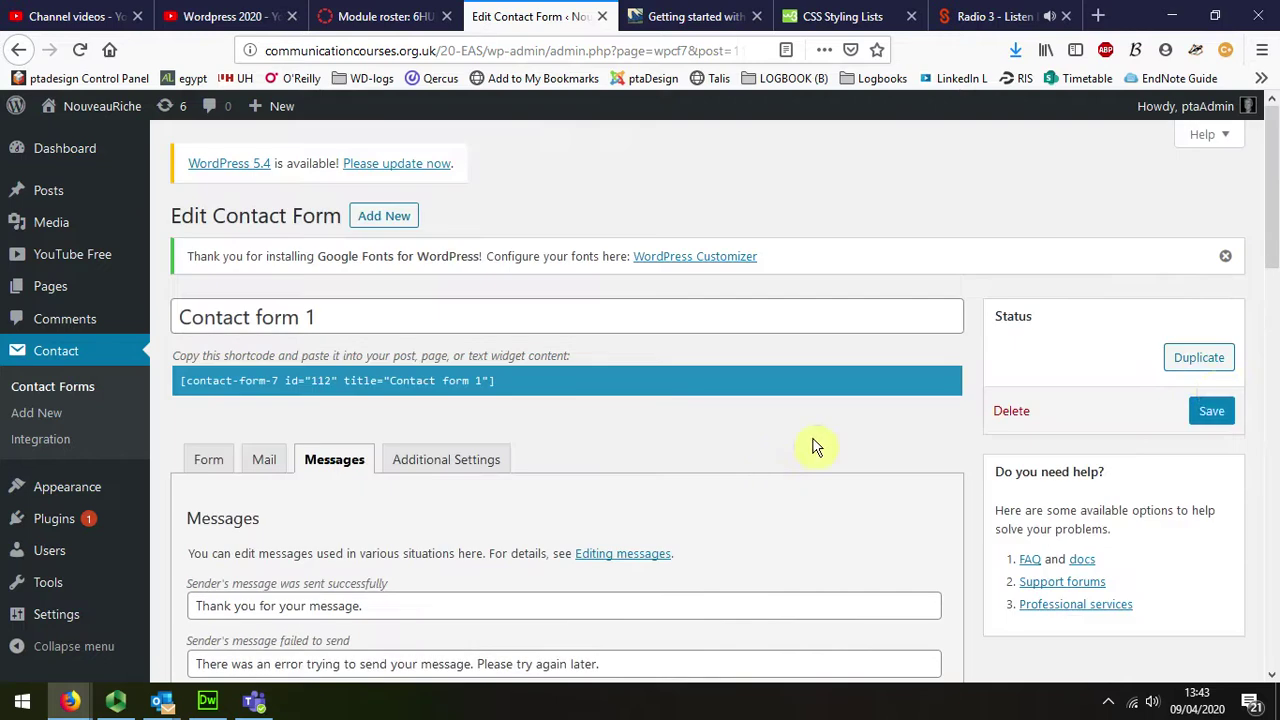
Step: Save Contact form 1, review its form template, and return to the Contact Forms list
{"action": "left_click", "coordinate": [1213, 412]}
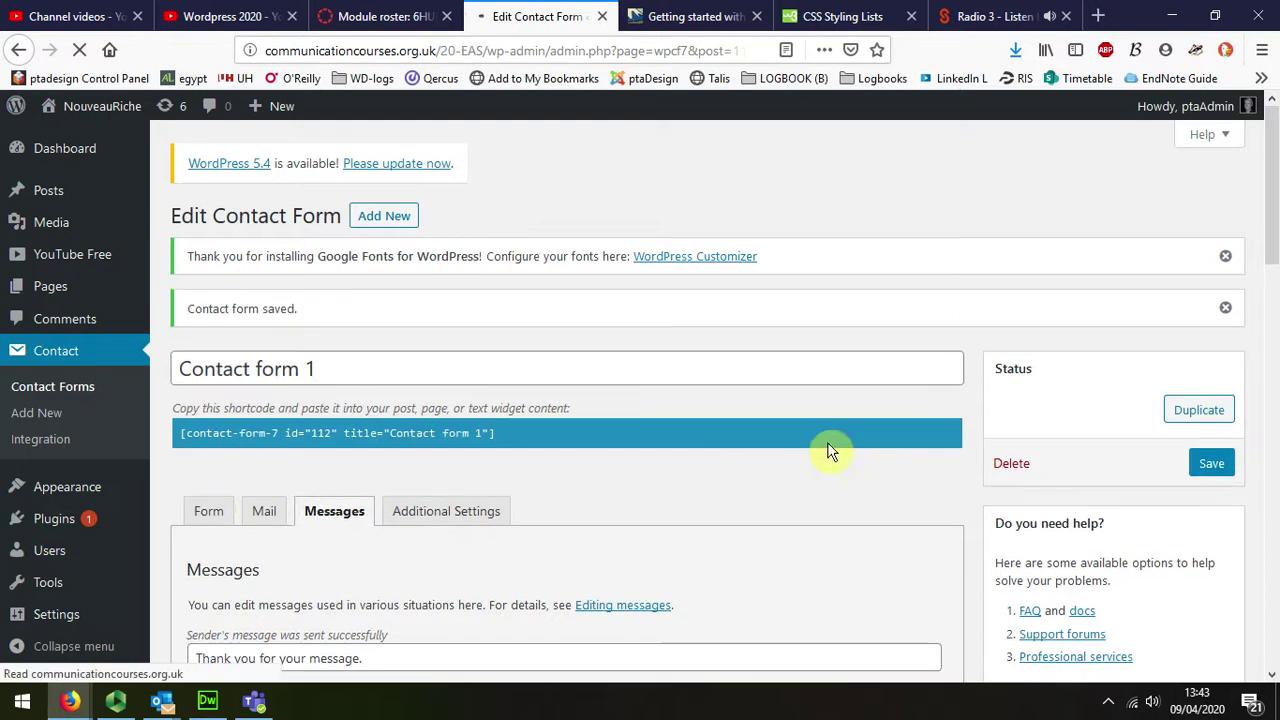
{"action": "left_click", "coordinate": [207, 510]}
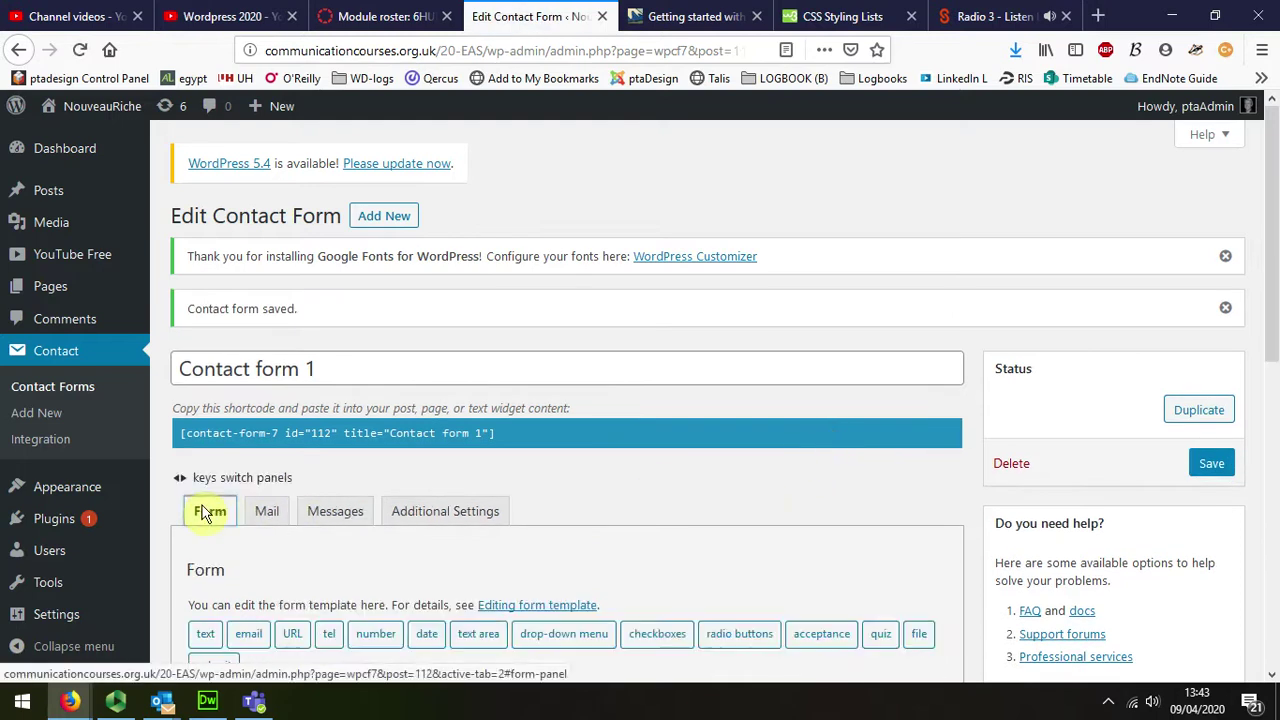
{"action": "scroll", "coordinate": [438, 443], "scroll_direction": "down", "scroll_amount": 1}
{"action": "scroll", "coordinate": [445, 432], "scroll_direction": "down", "scroll_amount": 4}
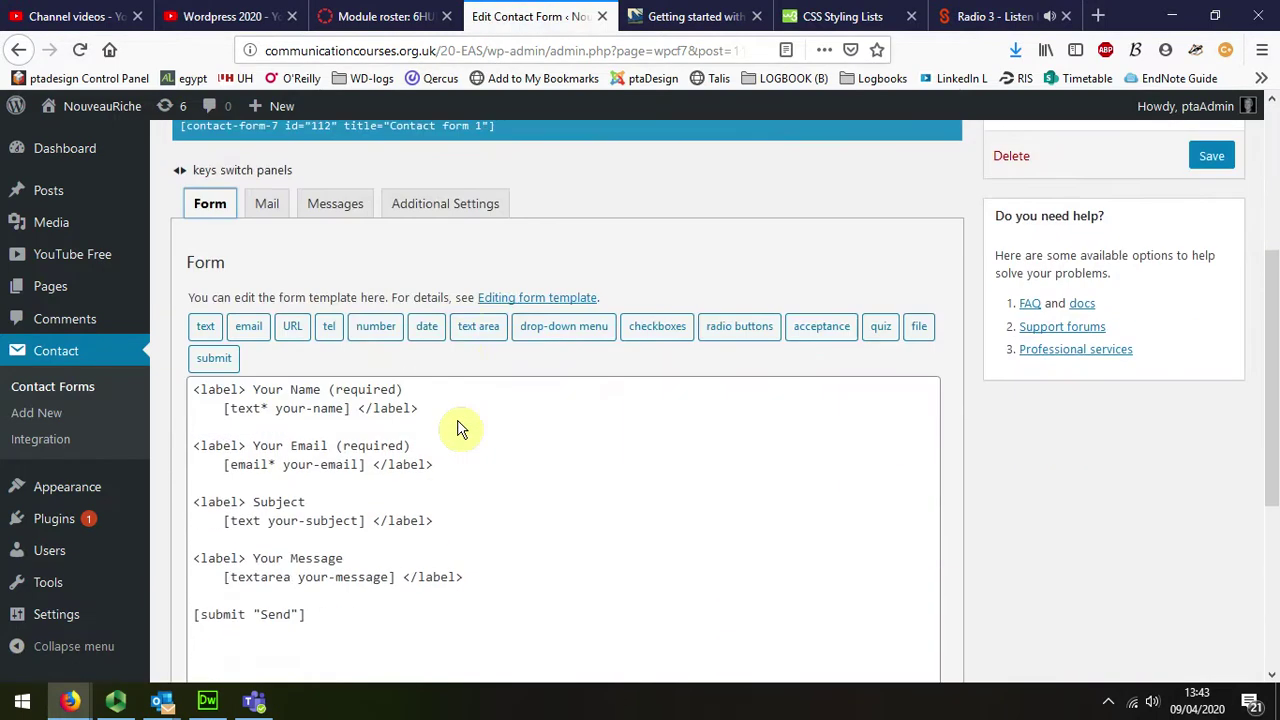
{"action": "scroll", "coordinate": [458, 430], "scroll_direction": "up", "scroll_amount": 3}
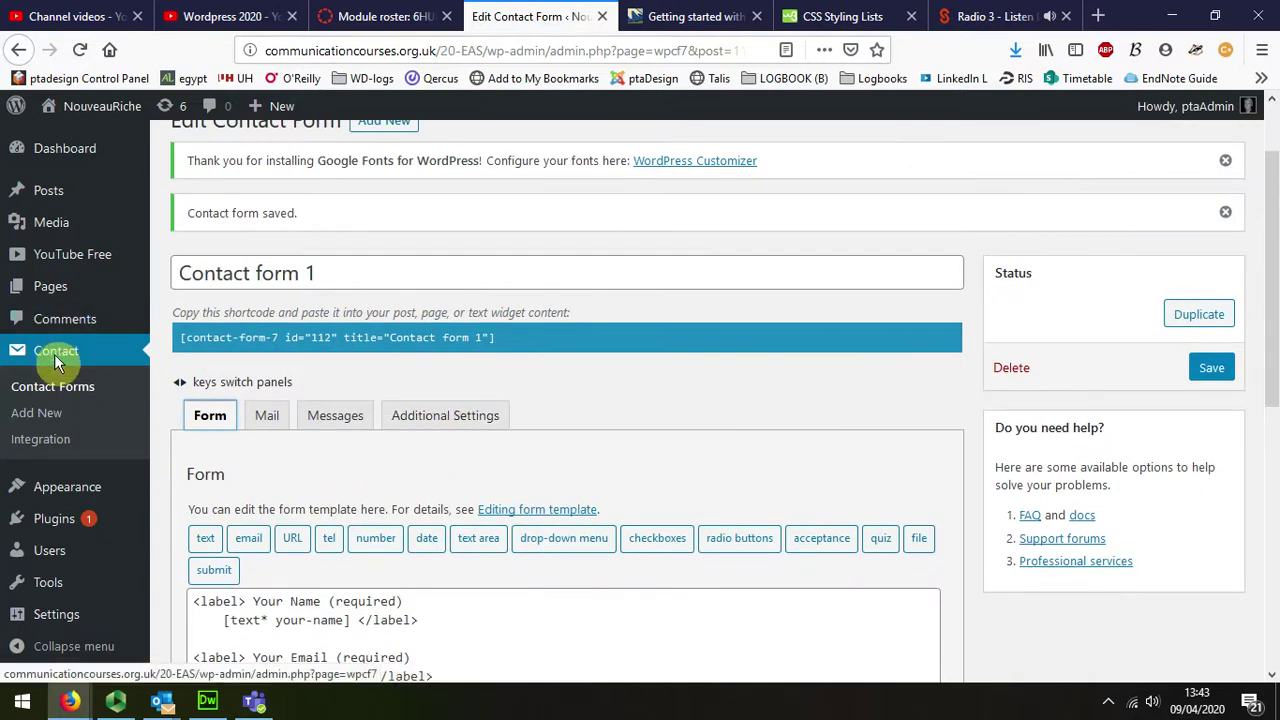
{"action": "mouse_move", "coordinate": [47, 525]}
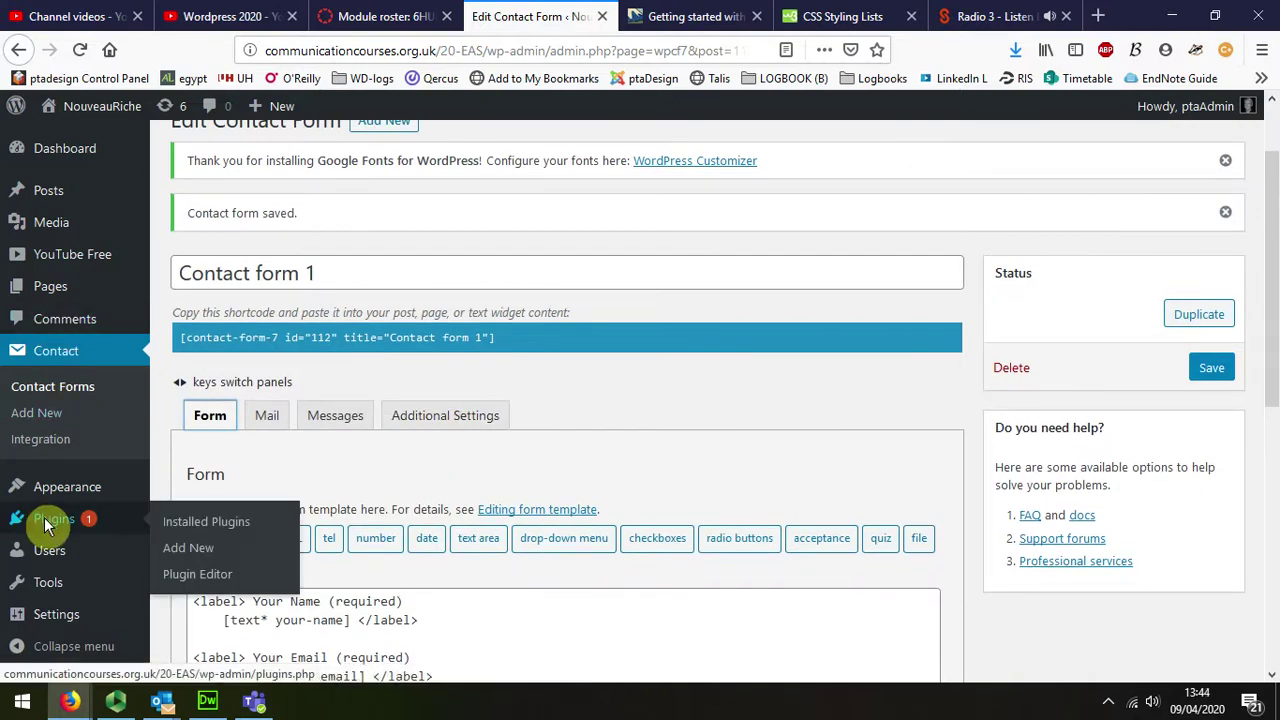
{"action": "left_click", "coordinate": [65, 354]}
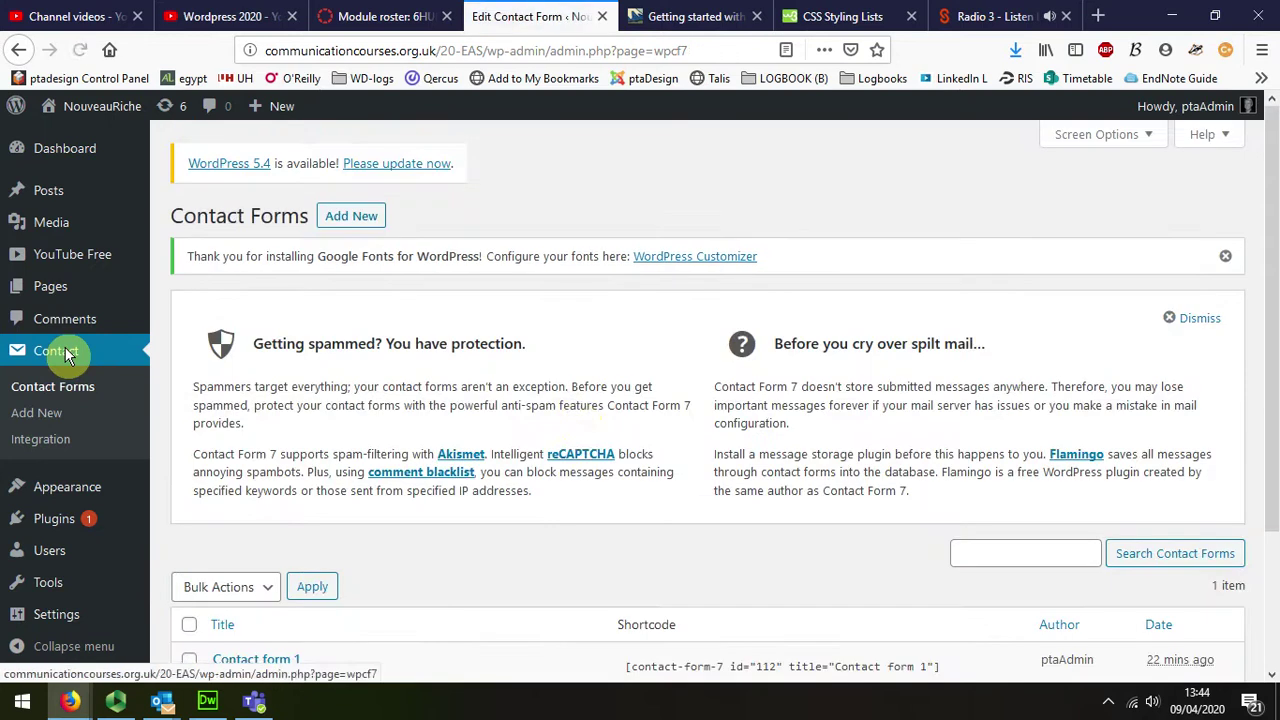
Step: Select Contact form 1's shortcode, then go to All Pages to find Contact us
{"action": "scroll", "coordinate": [579, 414], "scroll_direction": "down", "scroll_amount": 3}
{"action": "scroll", "coordinate": [579, 414], "scroll_direction": "down", "scroll_amount": 1}
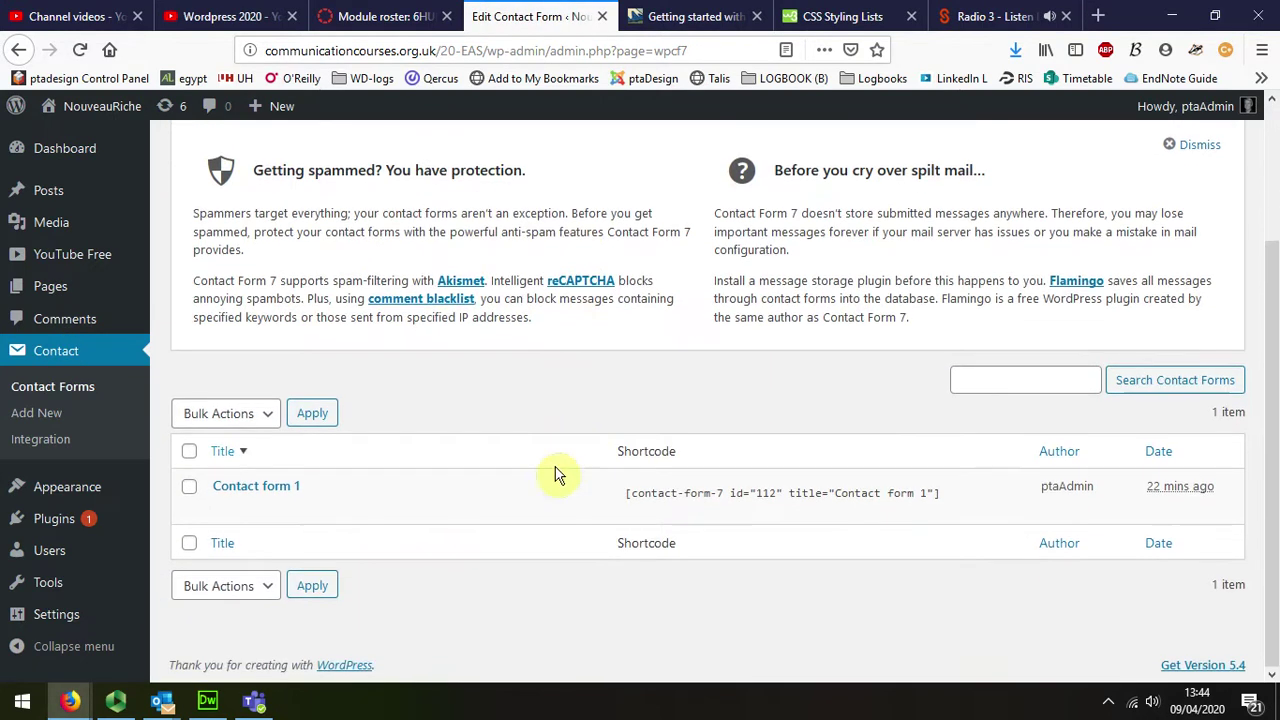
{"action": "left_click", "coordinate": [666, 500]}
{"action": "key", "text": "ctrl+c"}
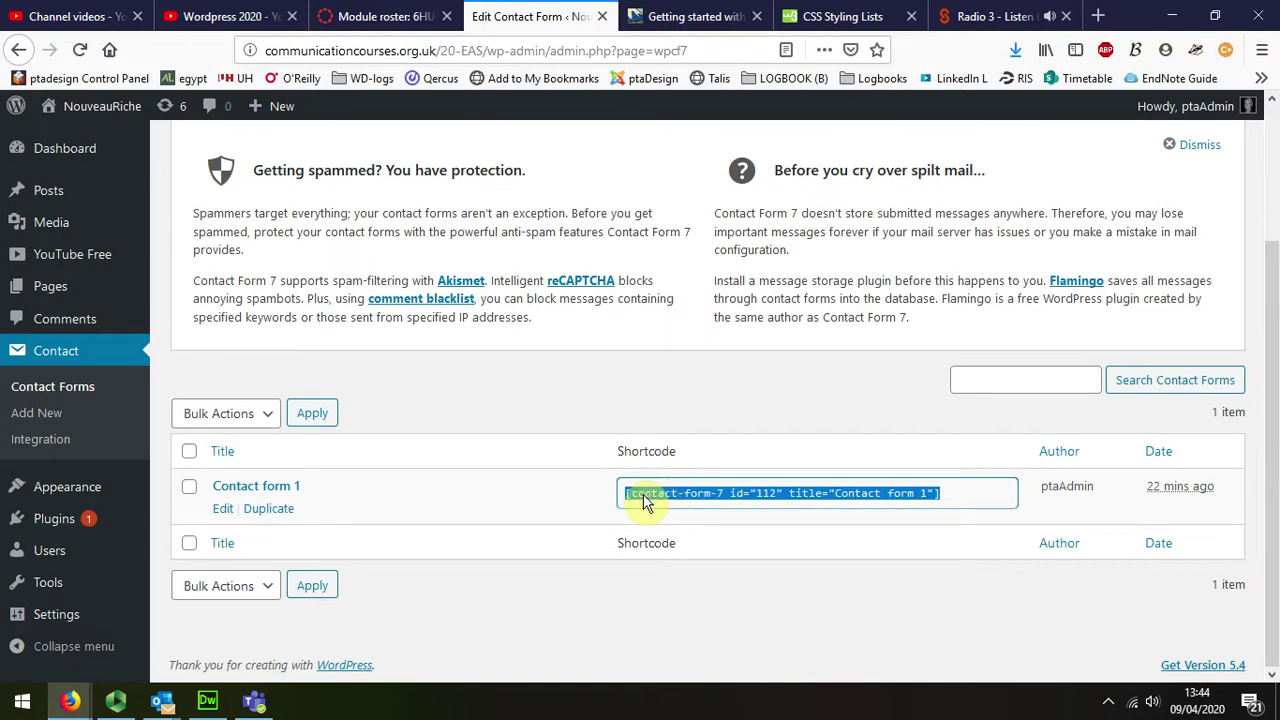
{"action": "mouse_move", "coordinate": [63, 288]}
{"action": "left_click", "coordinate": [176, 288]}
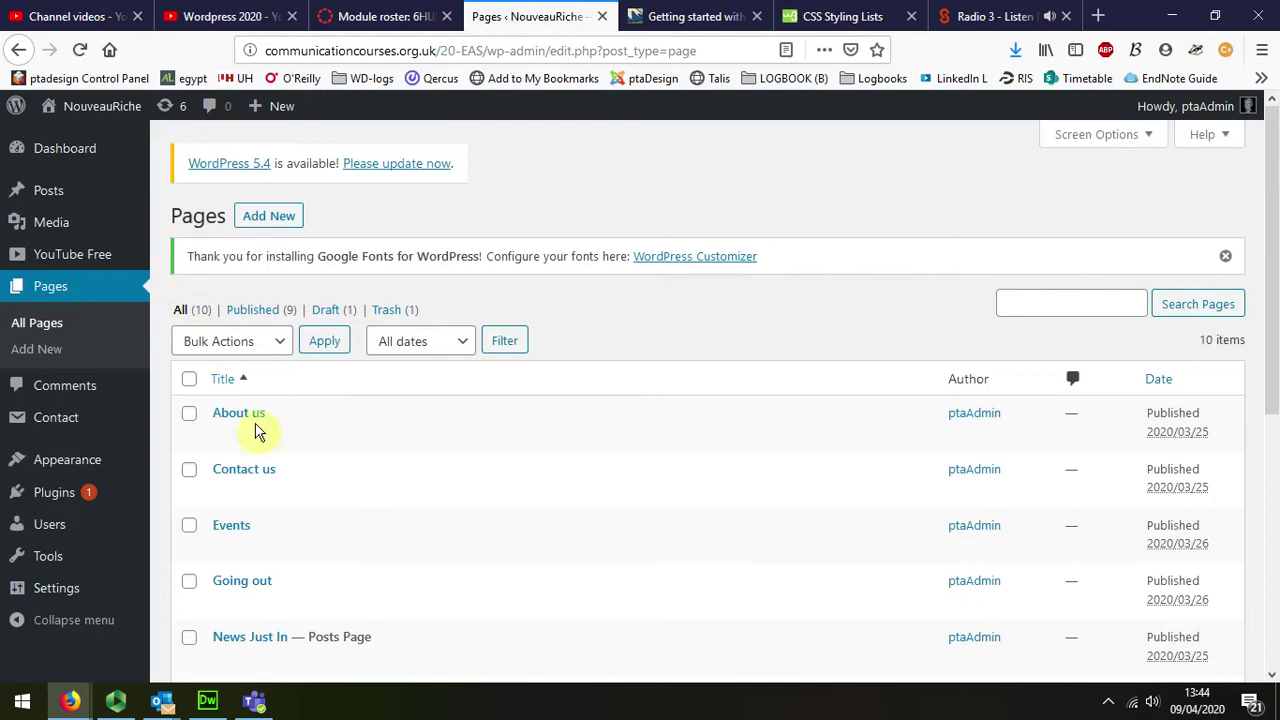
{"action": "mouse_move", "coordinate": [251, 487]}
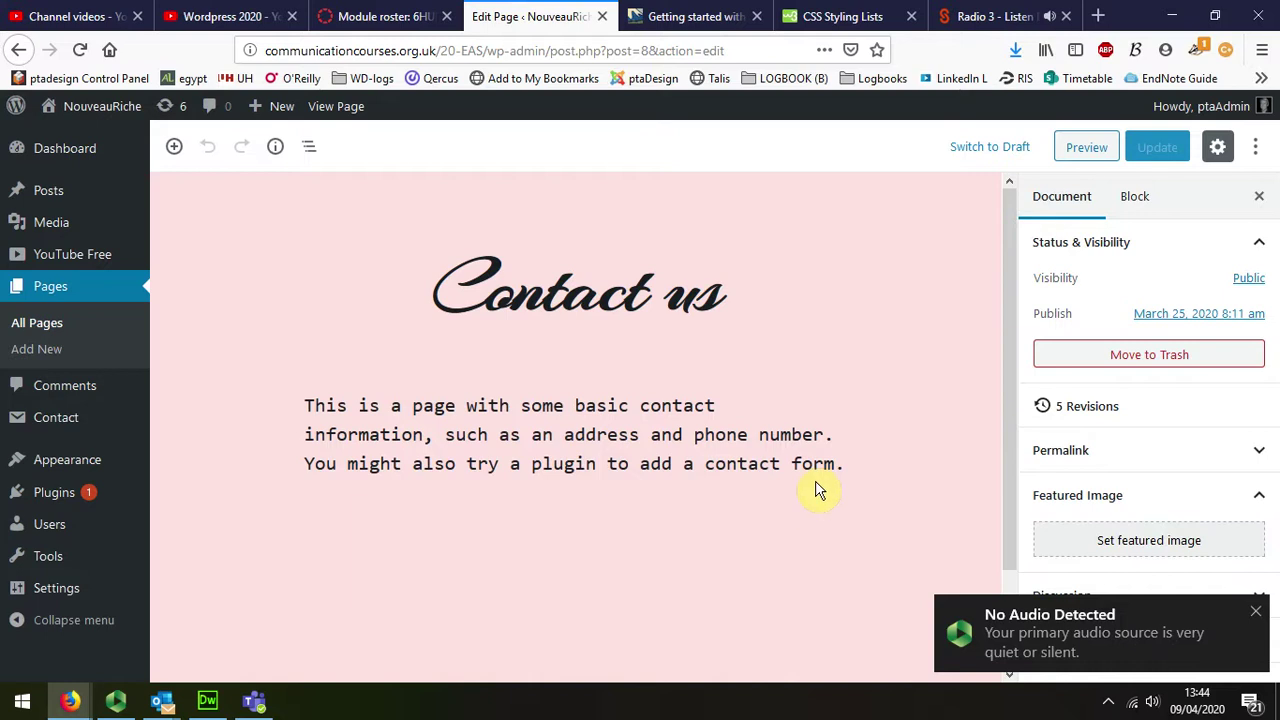
Step: Add a Preformatted block holding the Contact Form 7 shortcode below the intro, and update the page
{"action": "left_click", "coordinate": [845, 475]}
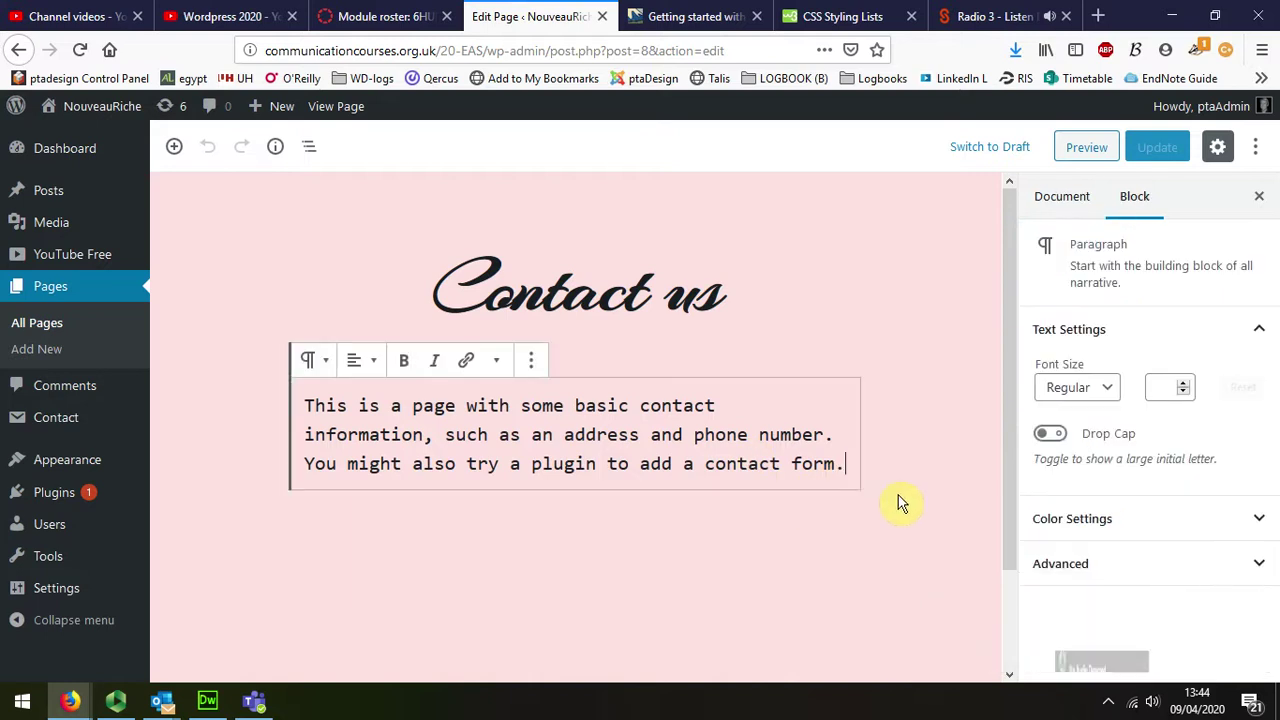
{"action": "left_click", "coordinate": [174, 147]}
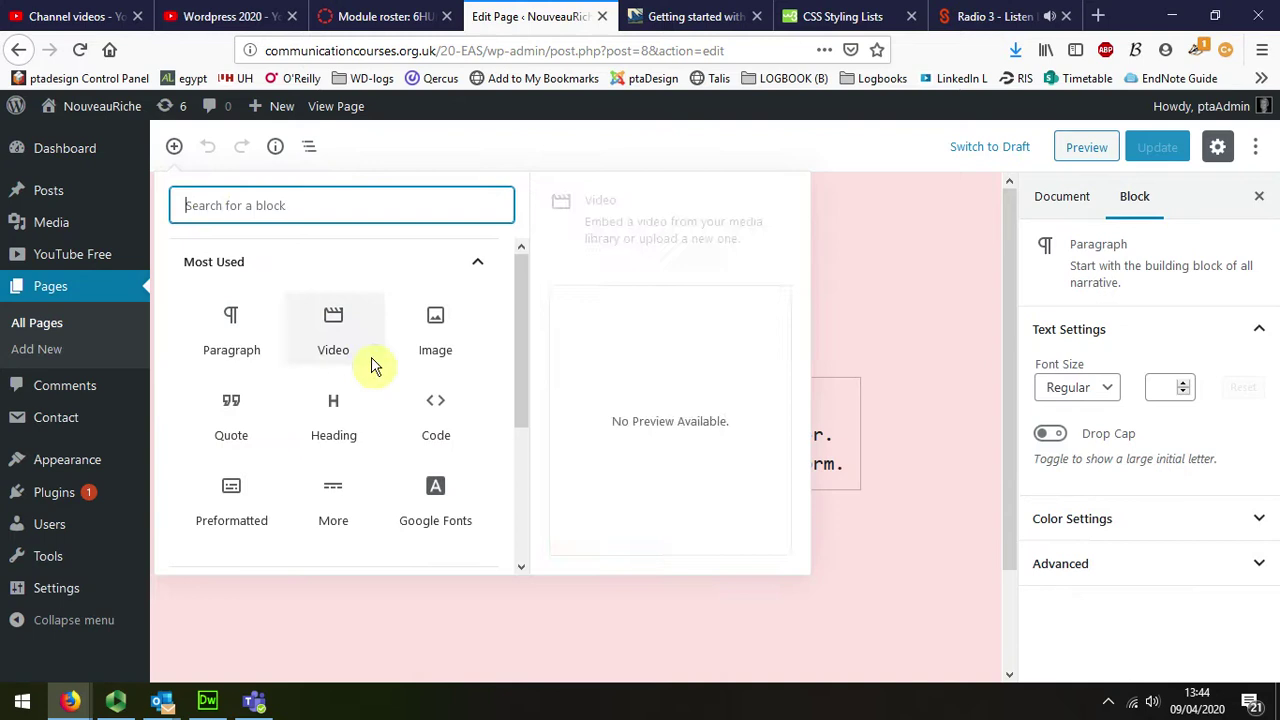
{"action": "left_click", "coordinate": [226, 492]}
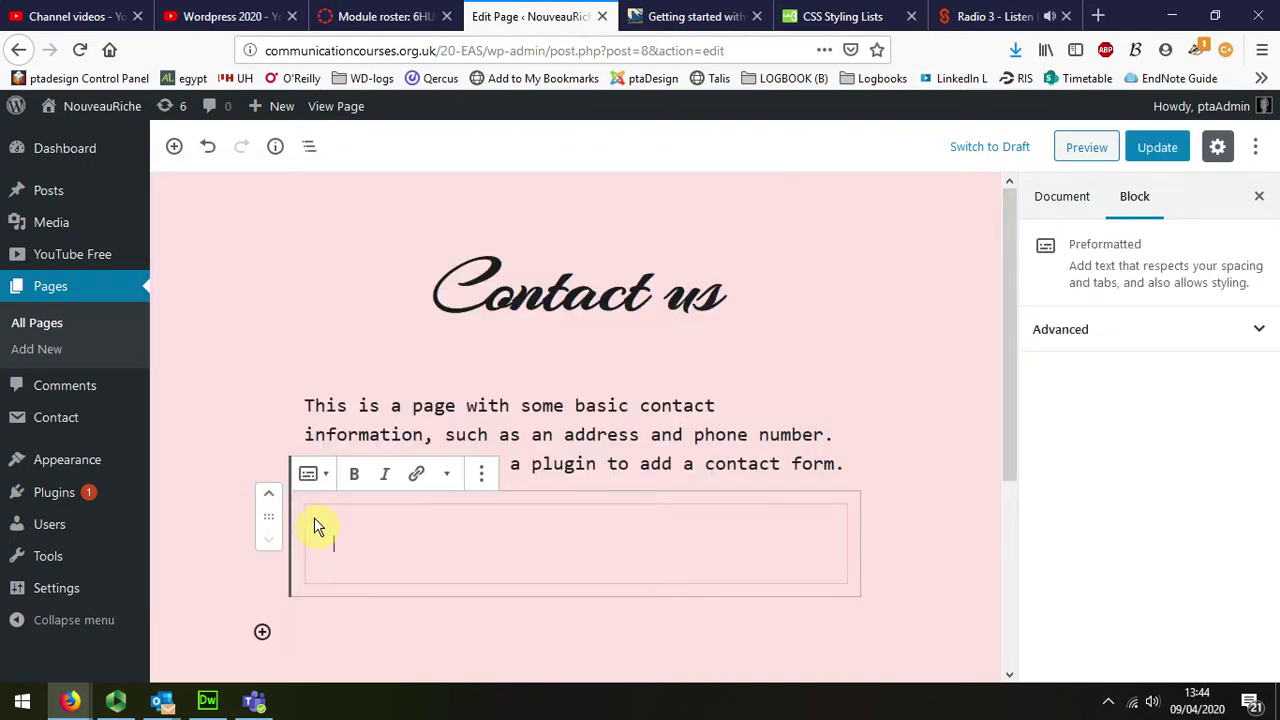
{"action": "key", "text": "ctrl+v"}
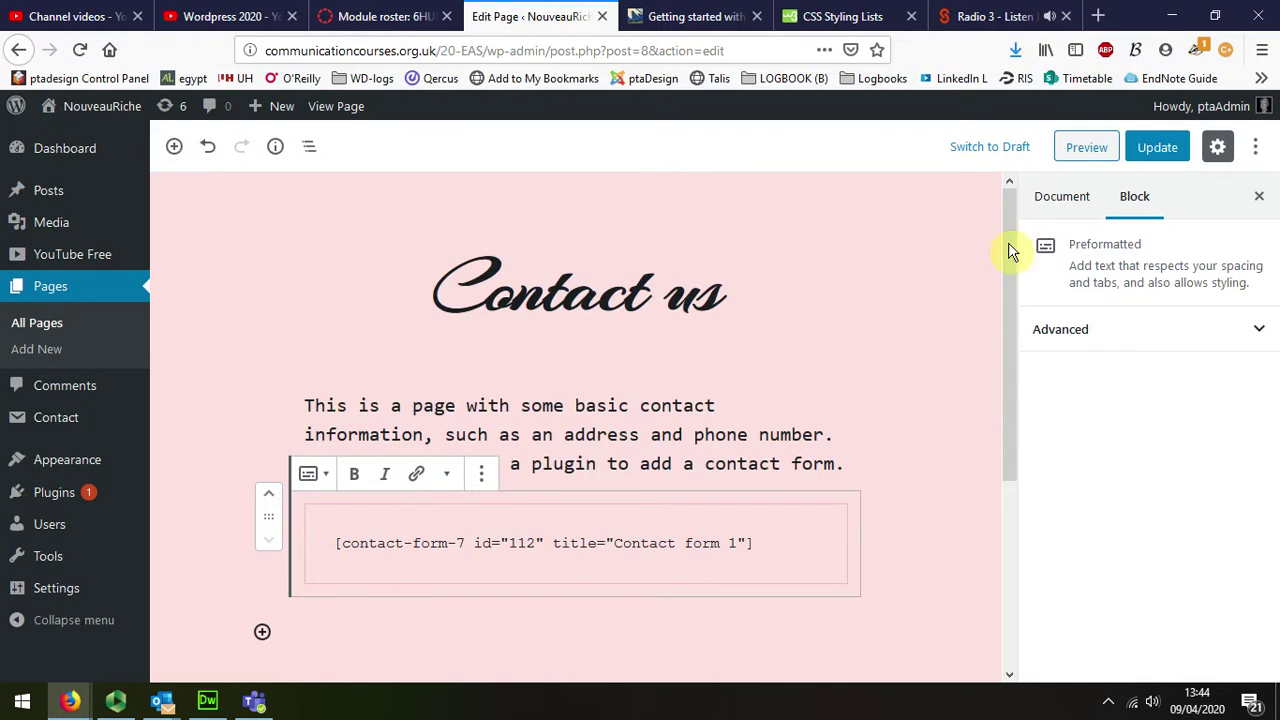
{"action": "left_click", "coordinate": [1150, 146]}
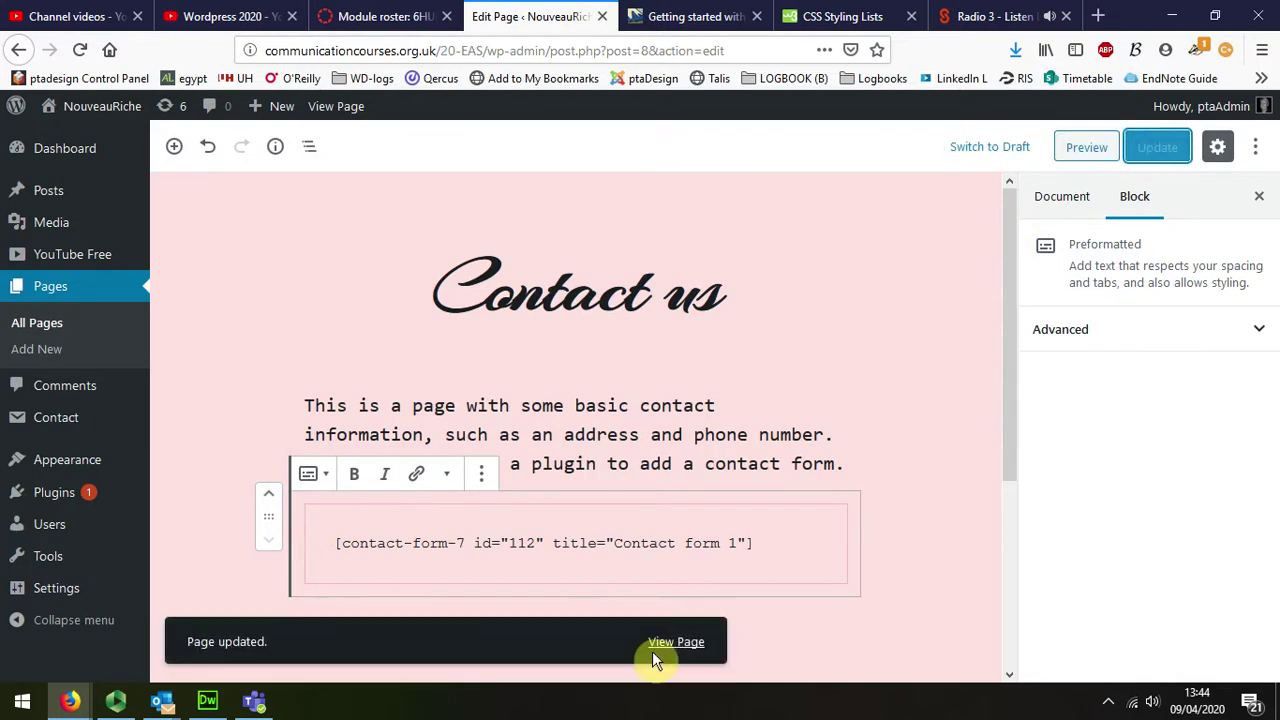
{"action": "left_click", "coordinate": [661, 645]}
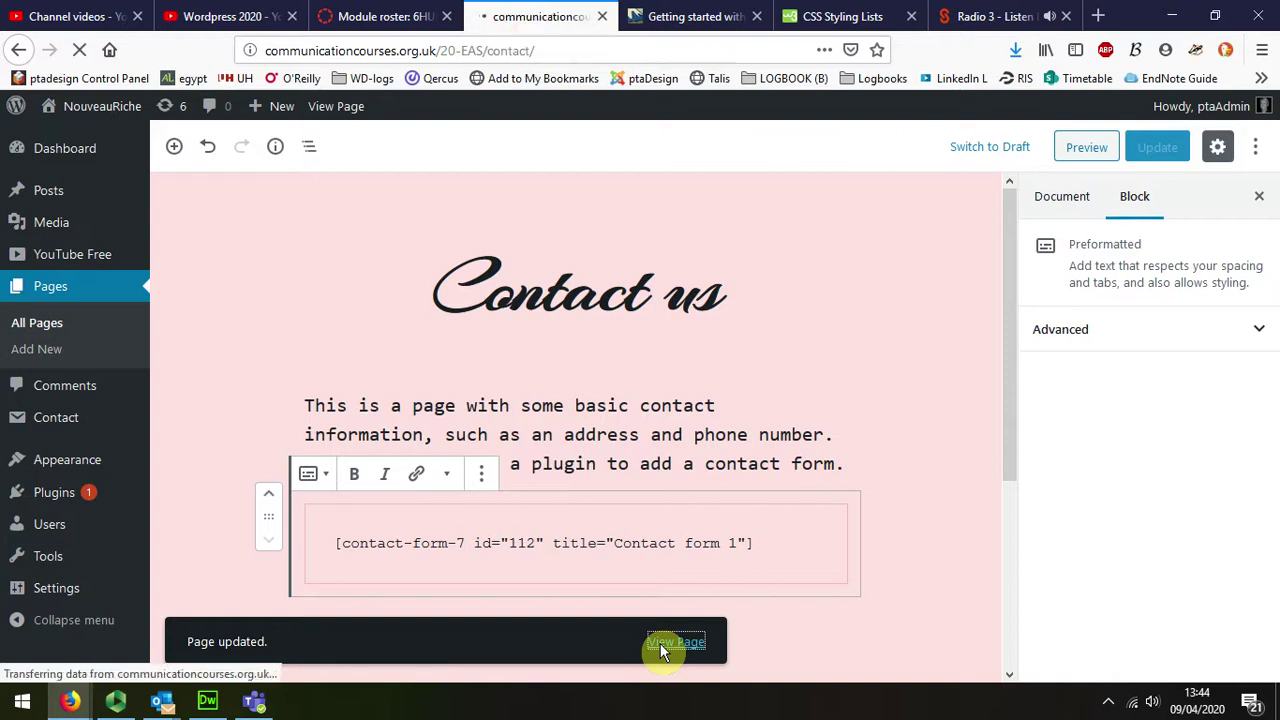
{"action": "scroll", "coordinate": [665, 573], "scroll_direction": "down", "scroll_amount": 10}
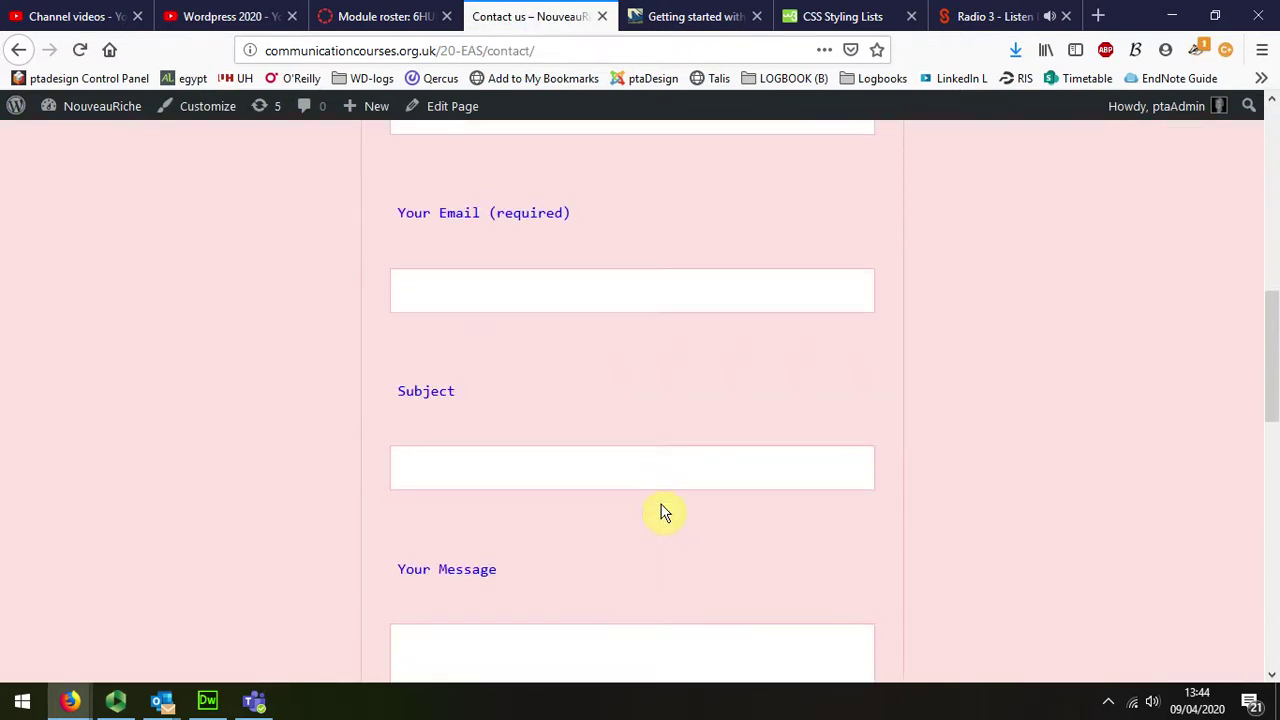
{"action": "scroll", "coordinate": [660, 511], "scroll_direction": "up", "scroll_amount": 10}
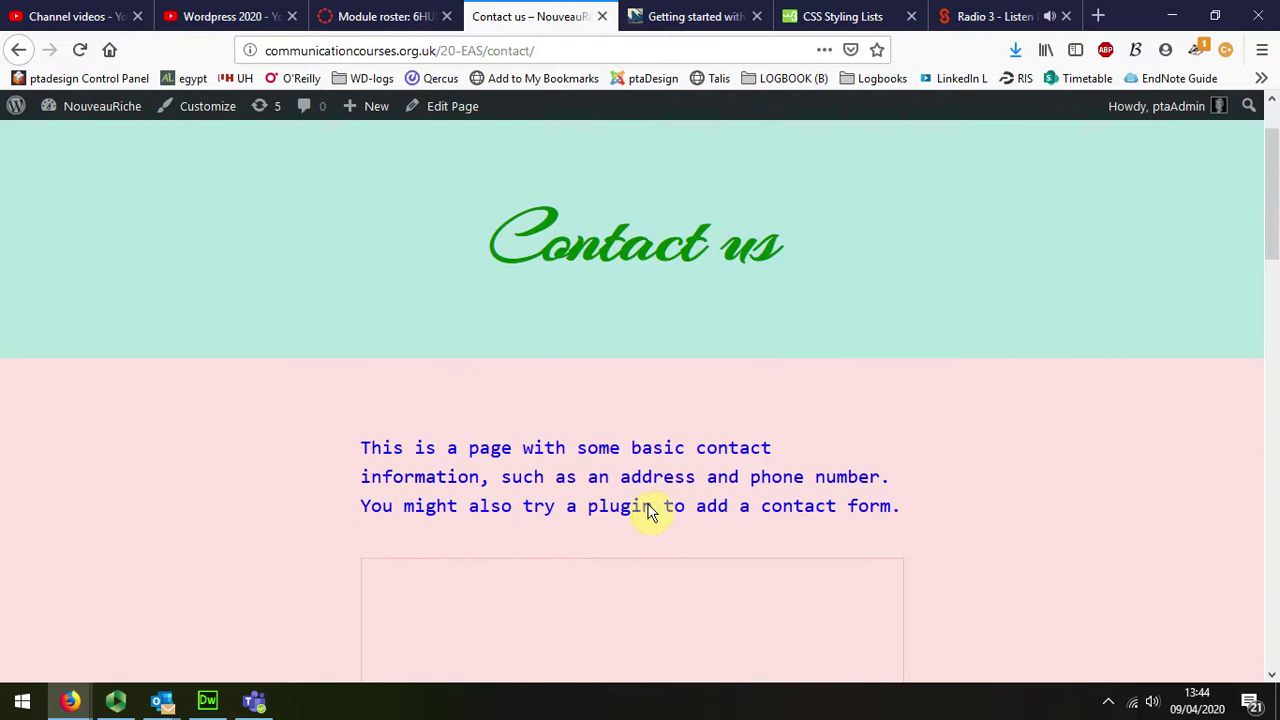
{"action": "left_click", "coordinate": [454, 107]}
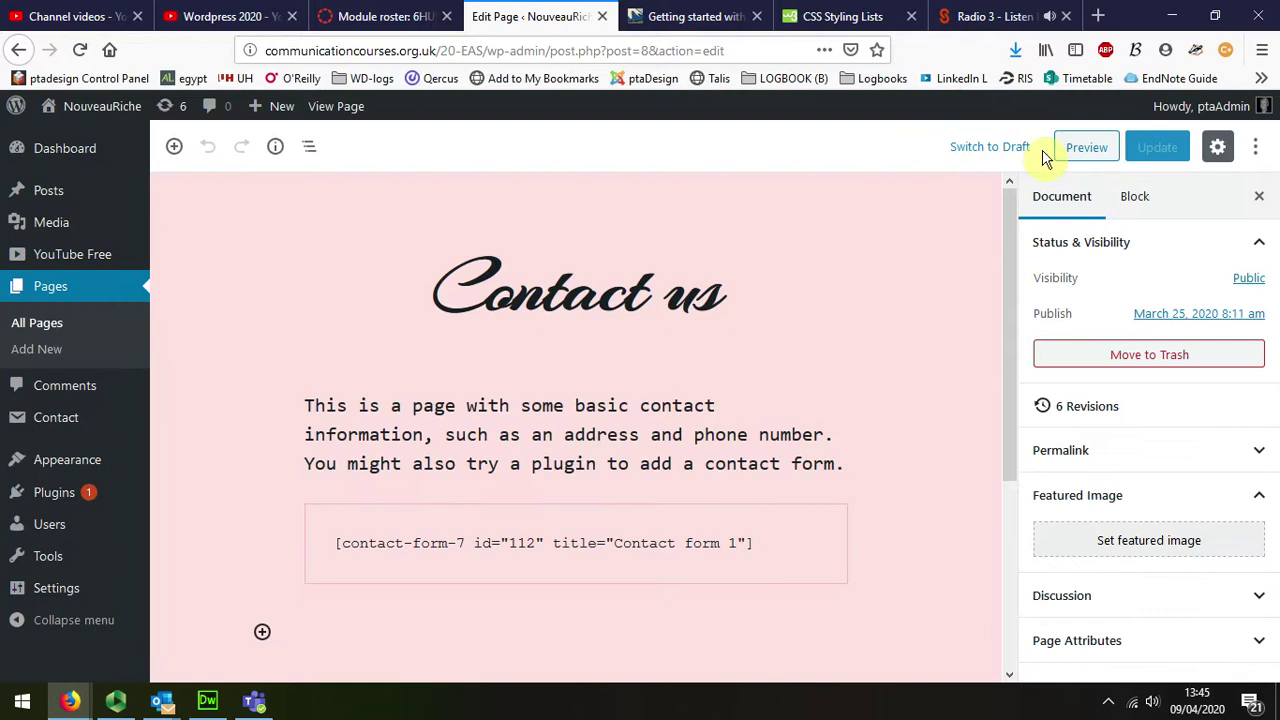
Step: Remove the intro paragraph block, update the Contact us page, and view it live
{"action": "left_click", "coordinate": [565, 400]}
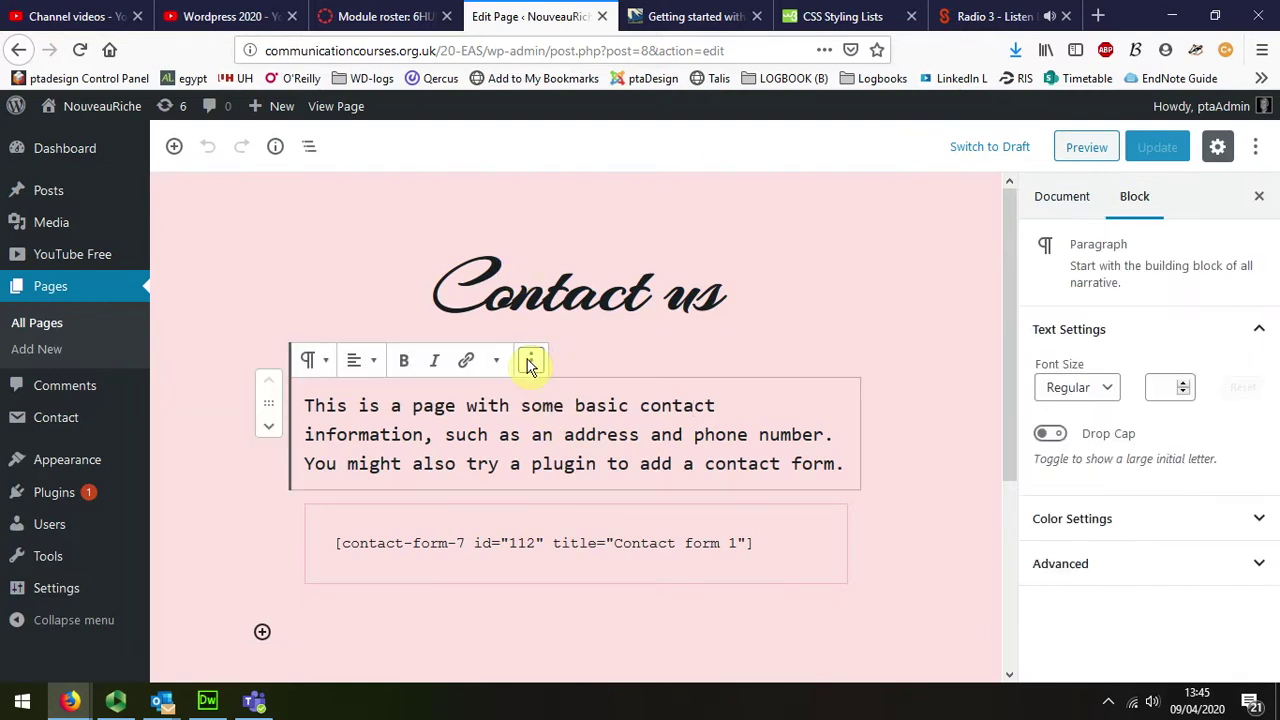
{"action": "left_click", "coordinate": [530, 362]}
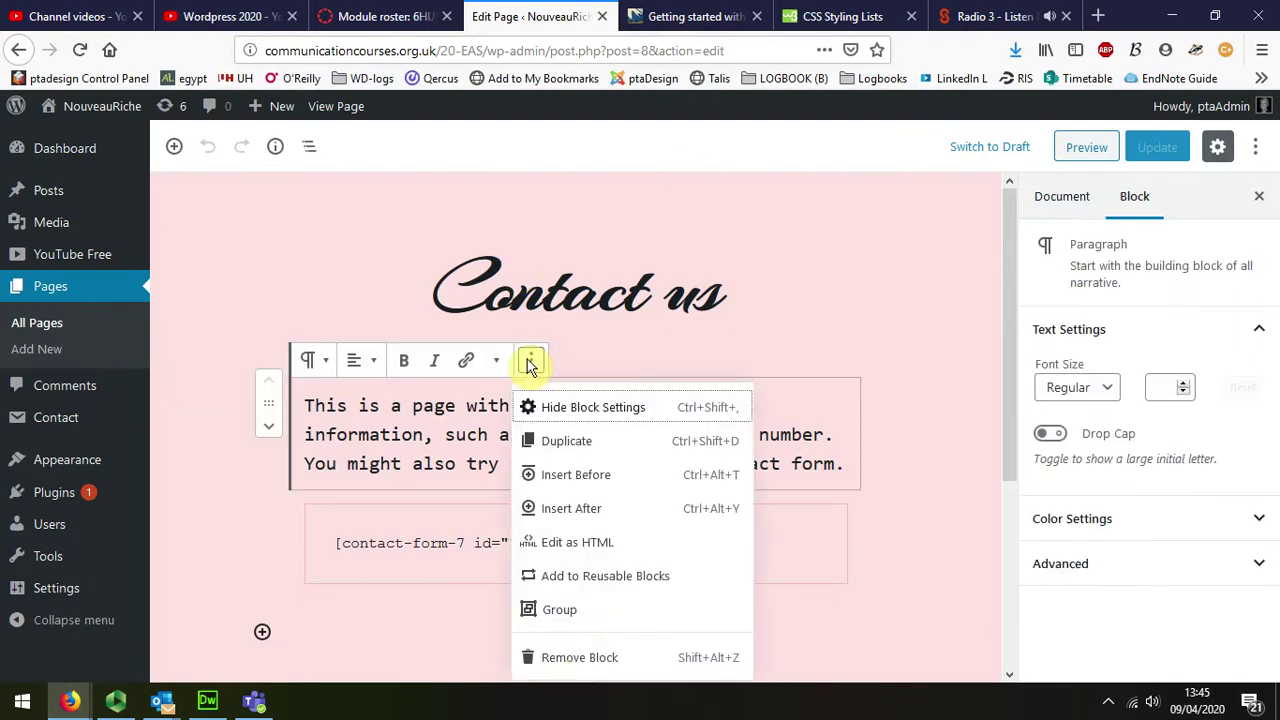
{"action": "left_click", "coordinate": [576, 660]}
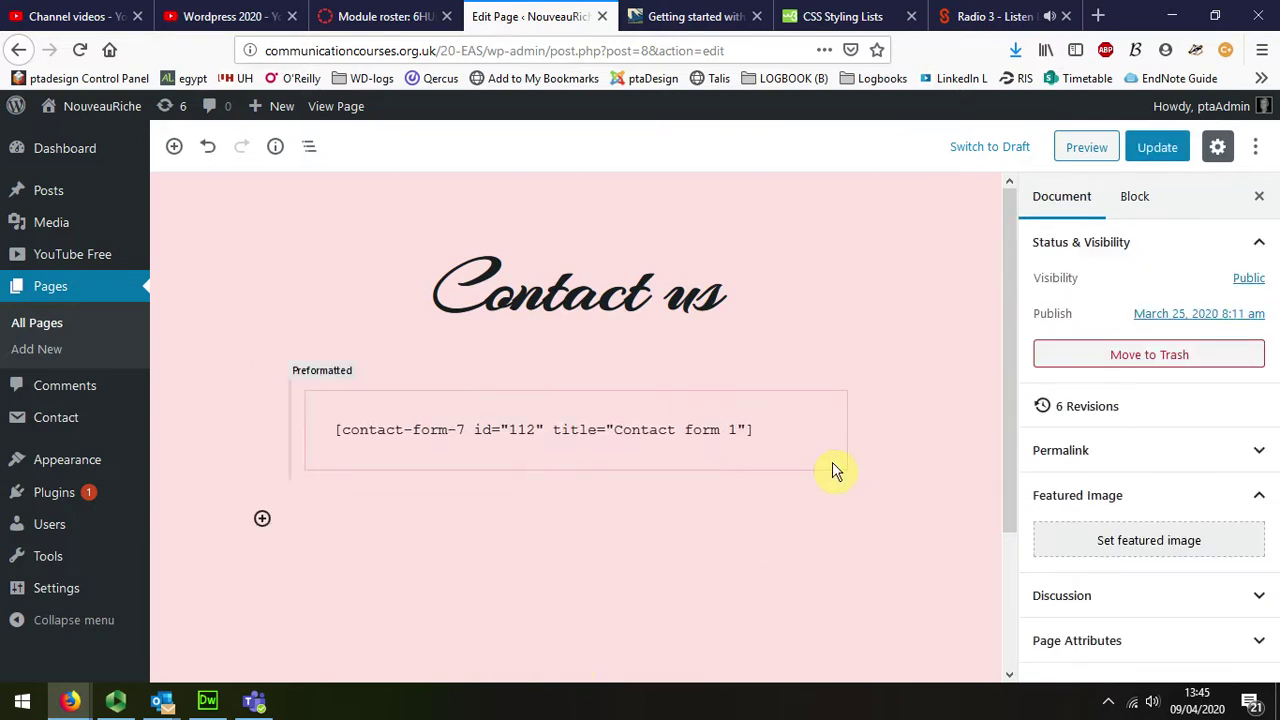
{"action": "left_click", "coordinate": [1158, 148]}
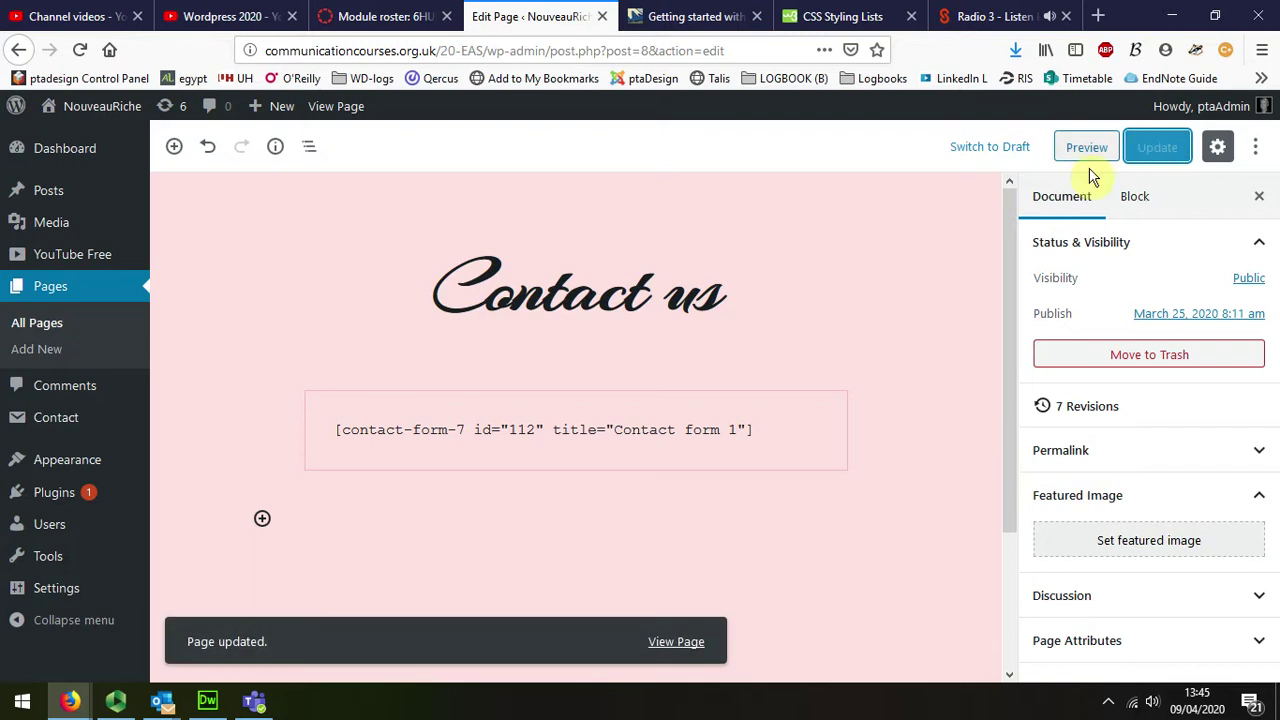
{"action": "left_click", "coordinate": [342, 107]}
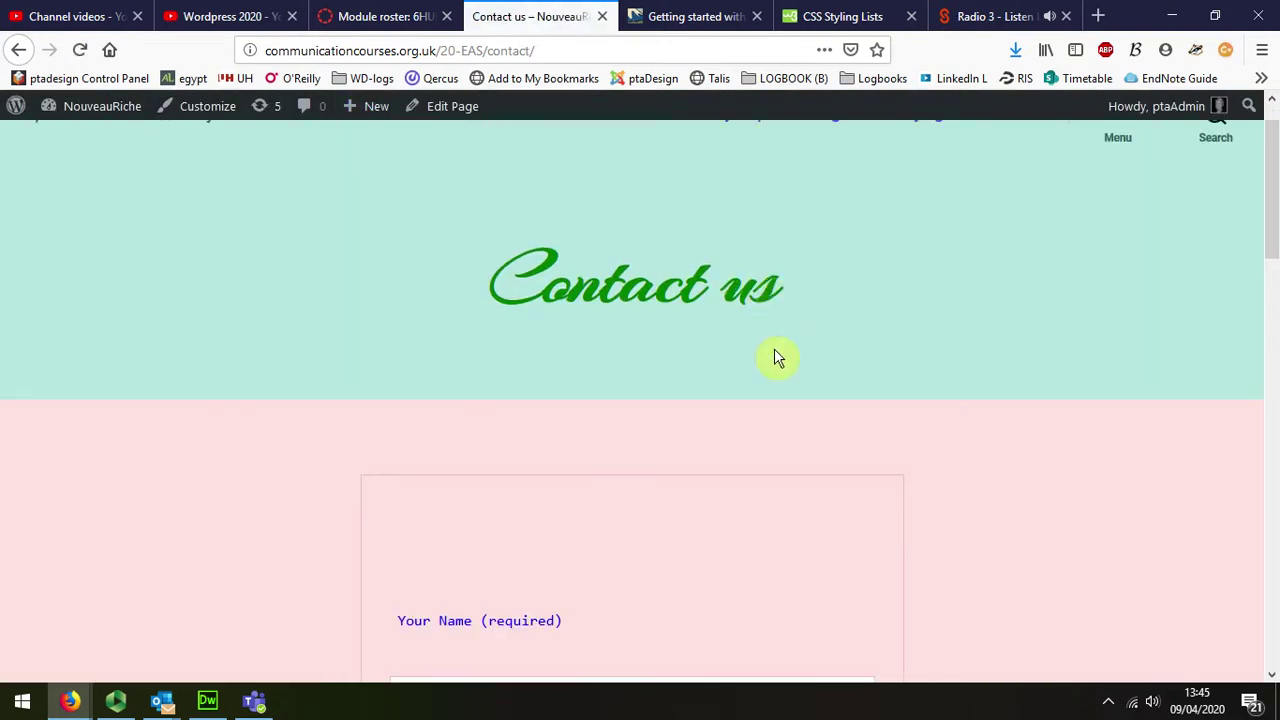
Step: Fill in a name and the sender's e-mail address on the Contact us form
{"action": "scroll", "coordinate": [778, 358], "scroll_direction": "down", "scroll_amount": 3}
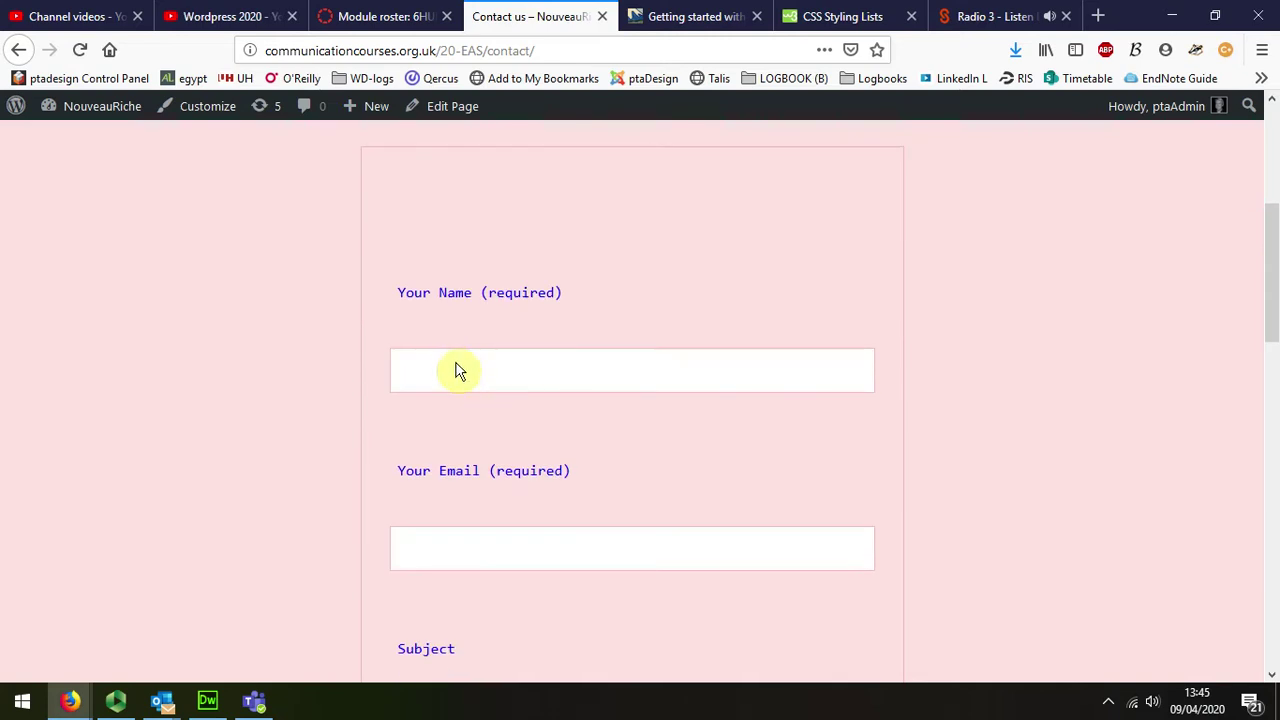
{"action": "left_click", "coordinate": [457, 371]}
{"action": "type", "text": "me"}
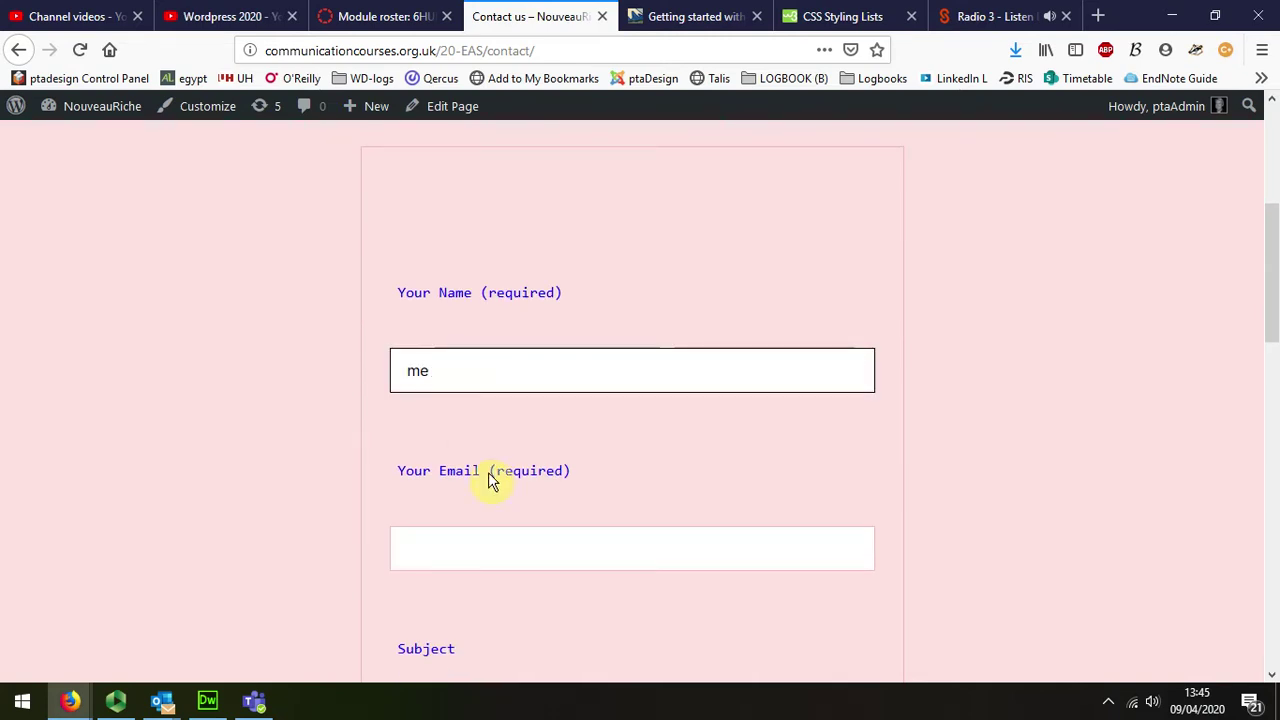
{"action": "left_click", "coordinate": [468, 546]}
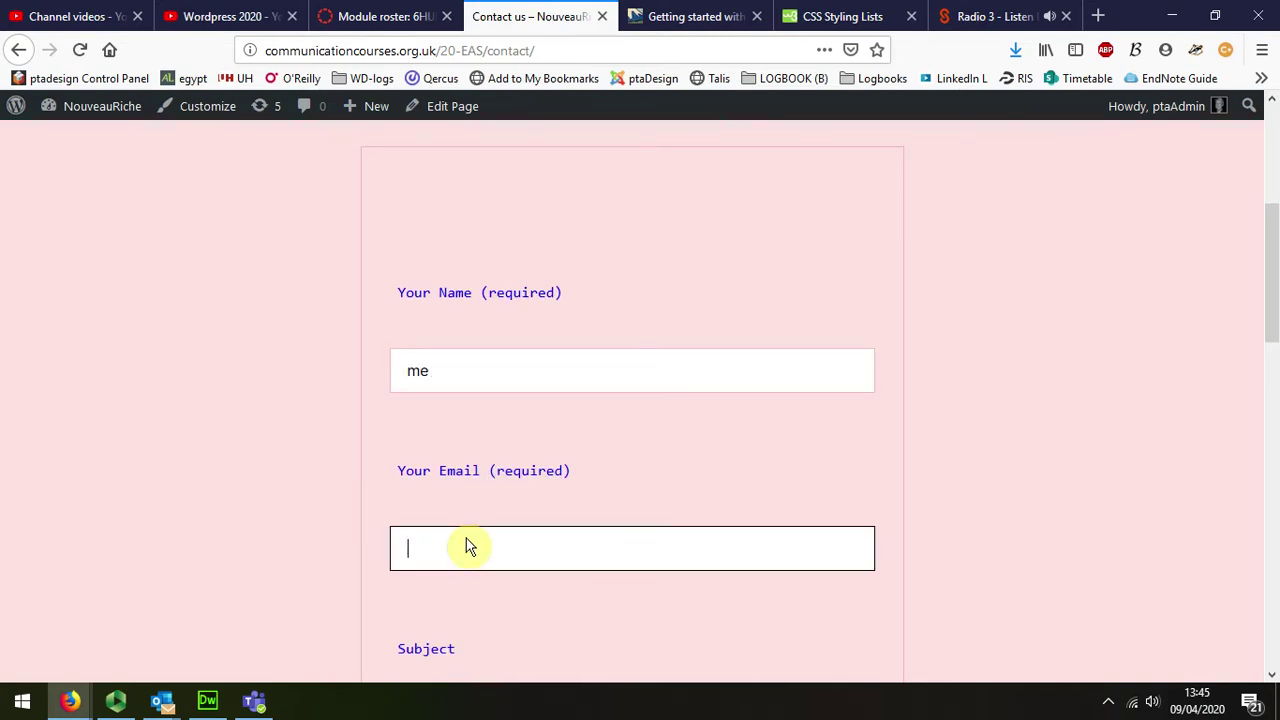
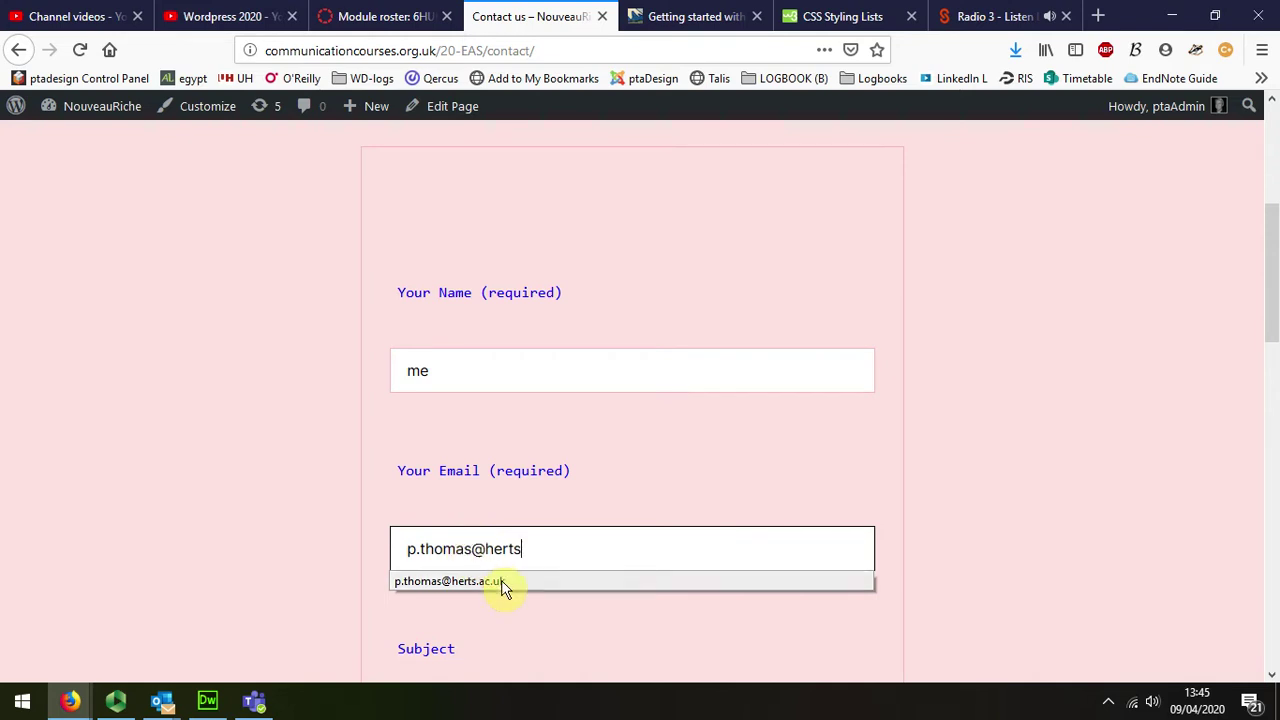
{"action": "left_click", "coordinate": [500, 583]}
Step: Enter subject 'test1' and message 'hello', then send the form
{"action": "scroll", "coordinate": [505, 588], "scroll_direction": "down", "scroll_amount": 3}
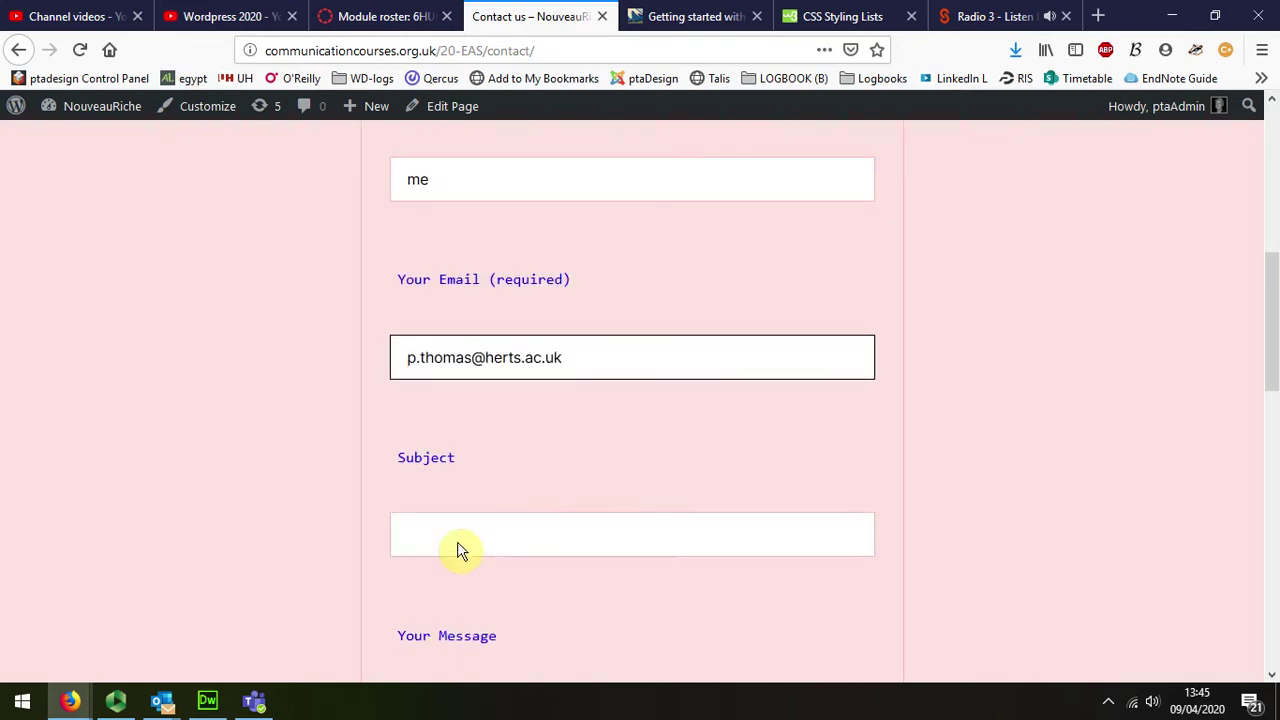
{"action": "left_click", "coordinate": [451, 541]}
{"action": "type", "text": "tes"}
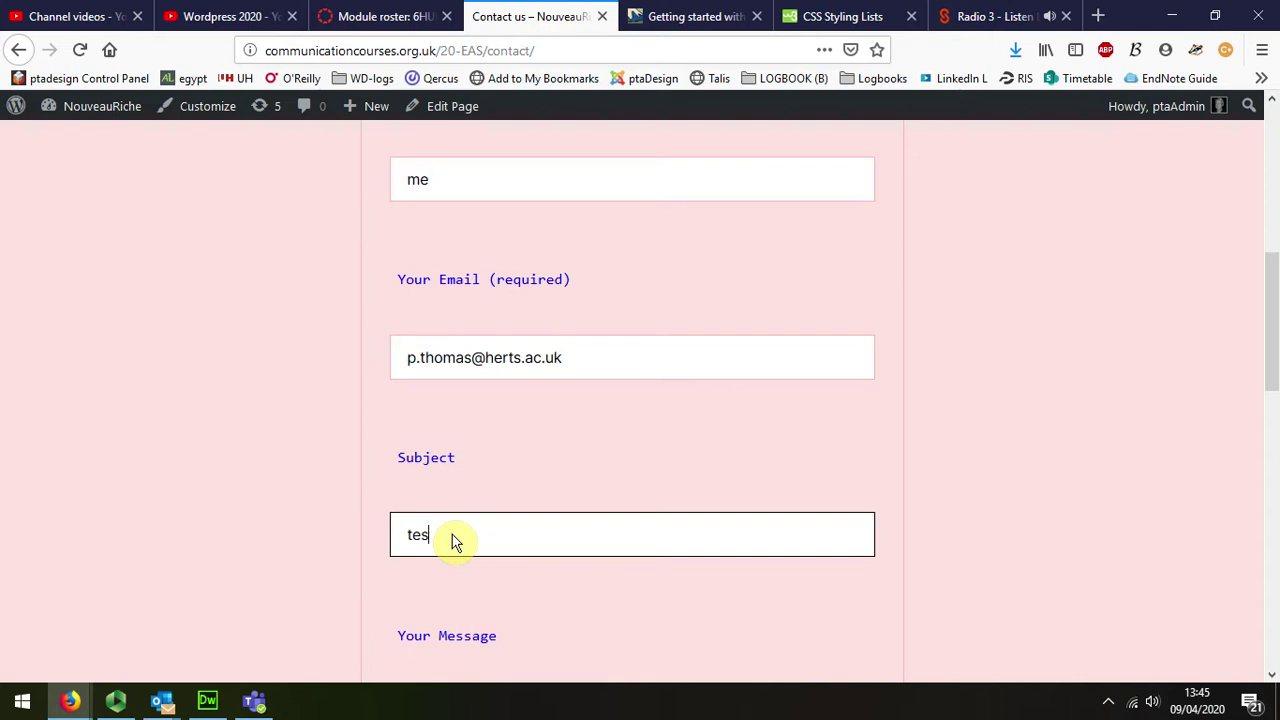
{"action": "type", "text": "t1"}
{"action": "scroll", "coordinate": [470, 540], "scroll_direction": "down", "scroll_amount": 3}
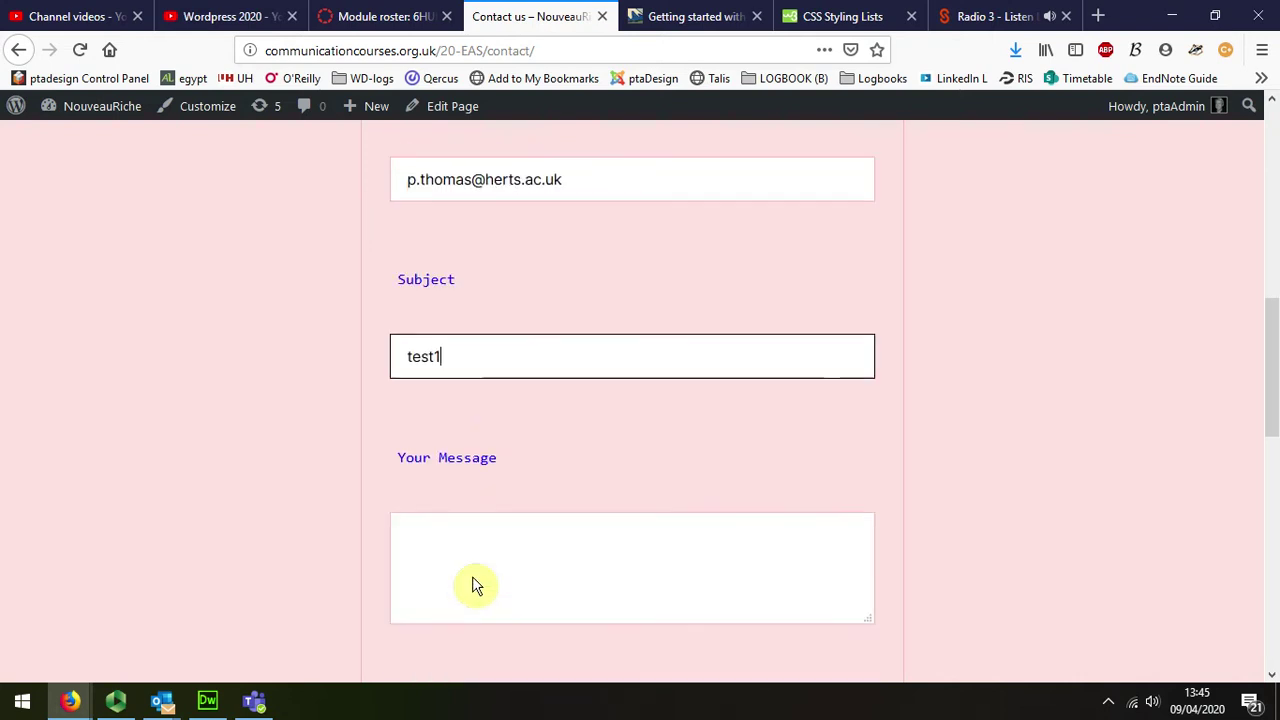
{"action": "left_click", "coordinate": [442, 512]}
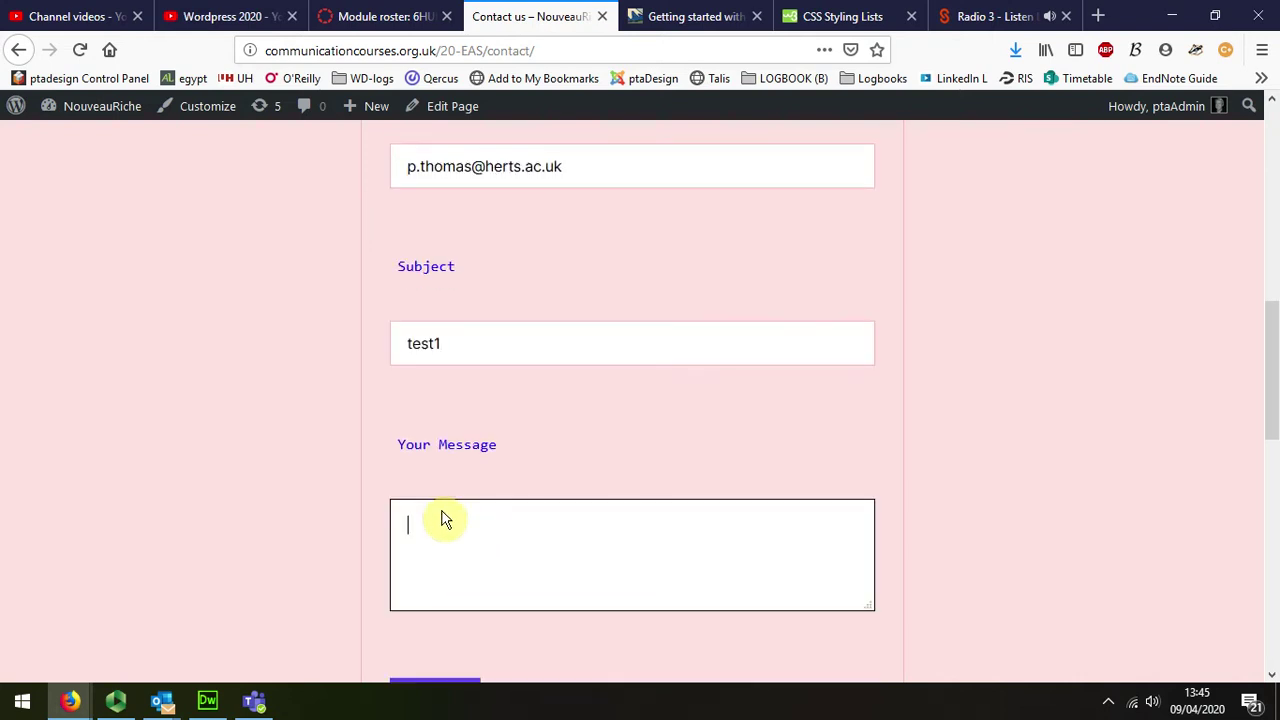
{"action": "type", "text": "hello"}
{"action": "scroll", "coordinate": [460, 505], "scroll_direction": "down", "scroll_amount": 2}
{"action": "left_click", "coordinate": [433, 515]}
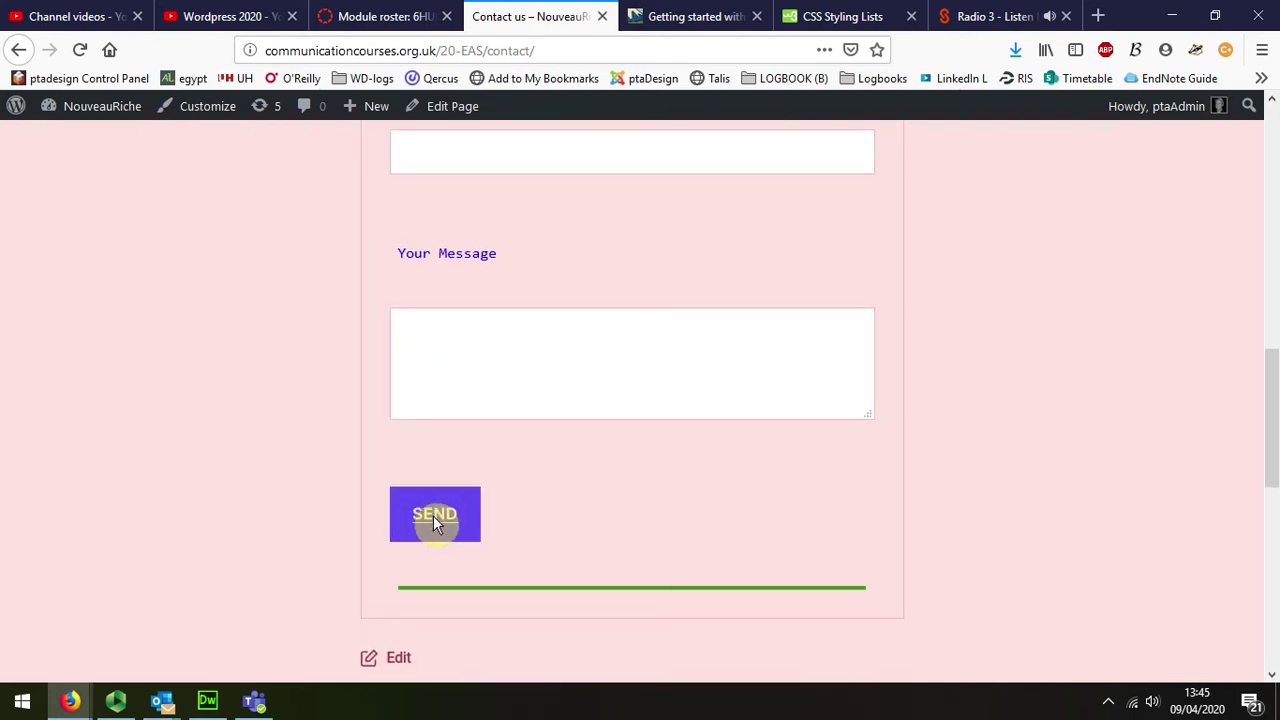
{"action": "scroll", "coordinate": [592, 506], "scroll_direction": "down", "scroll_amount": 1}
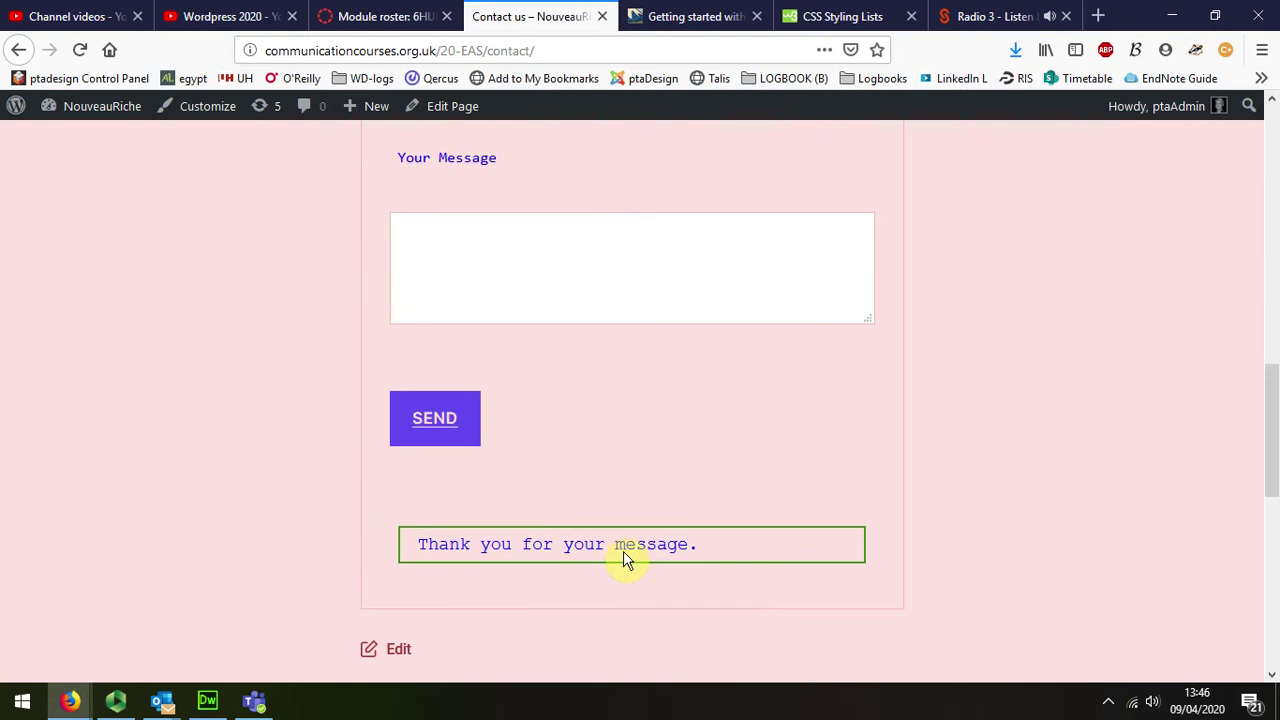
{"action": "left_click", "coordinate": [165, 705]}
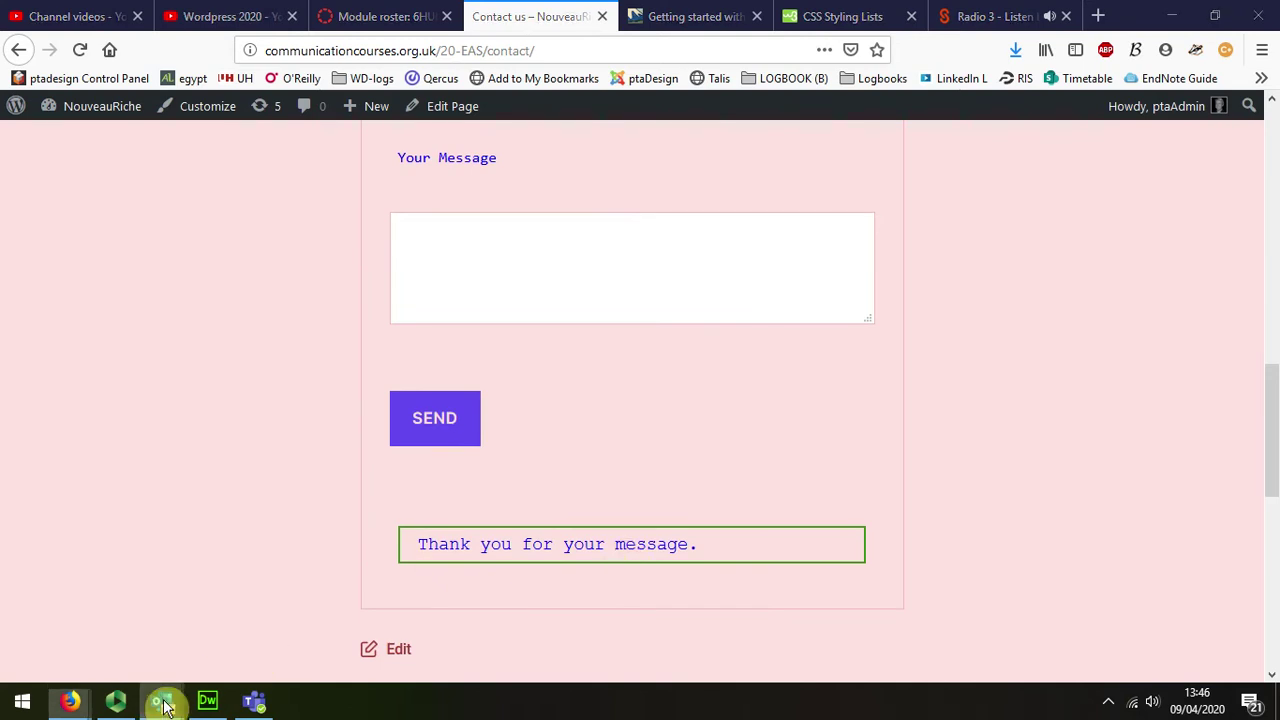
{"action": "left_click", "coordinate": [166, 632]}
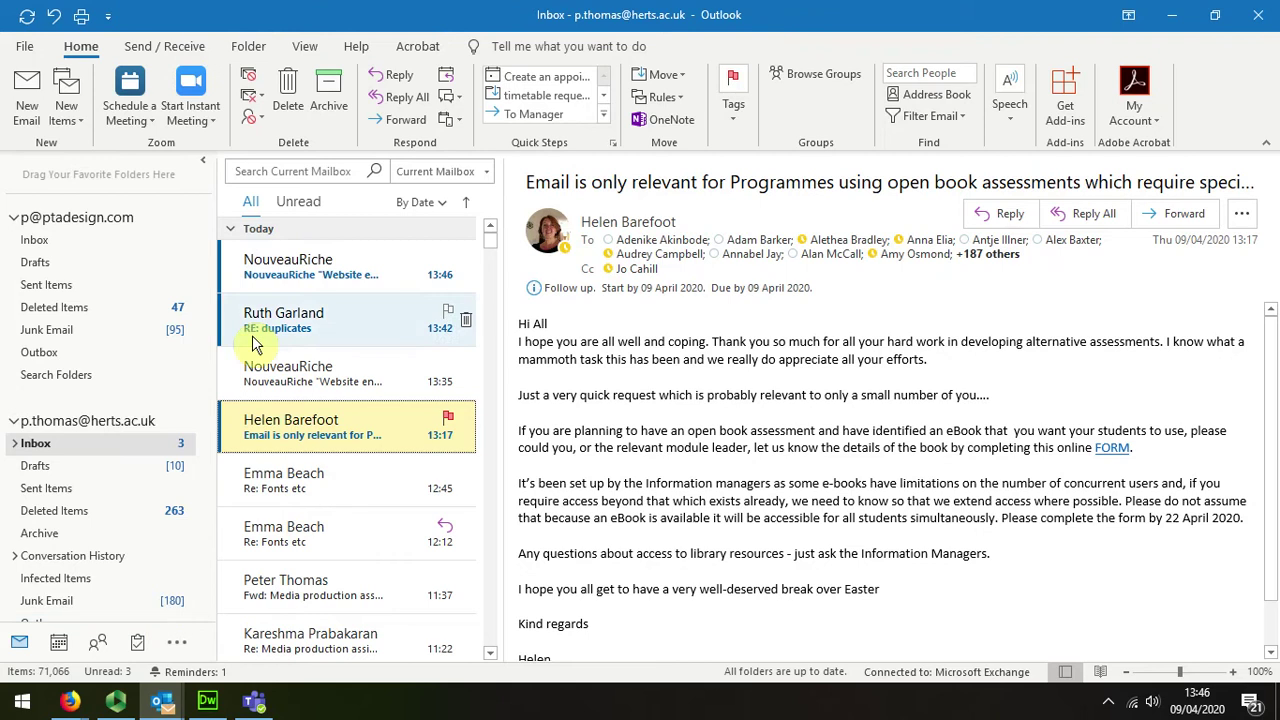
{"action": "left_click", "coordinate": [349, 266]}
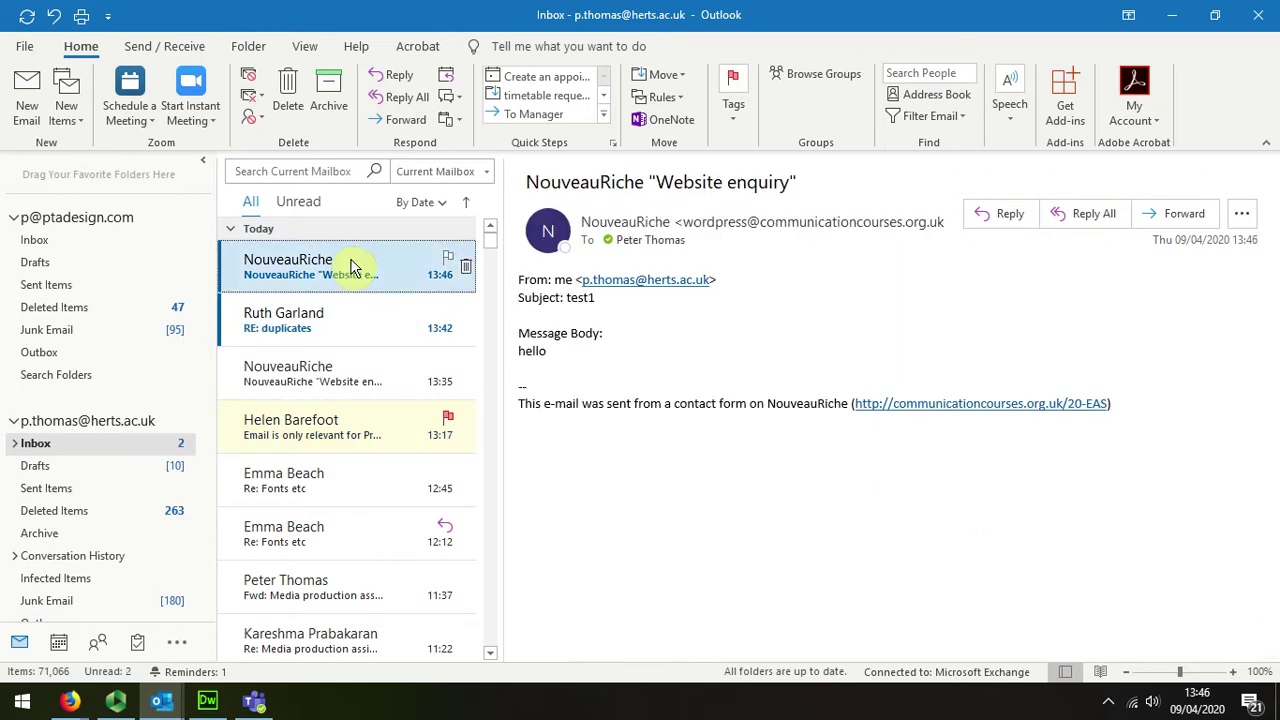